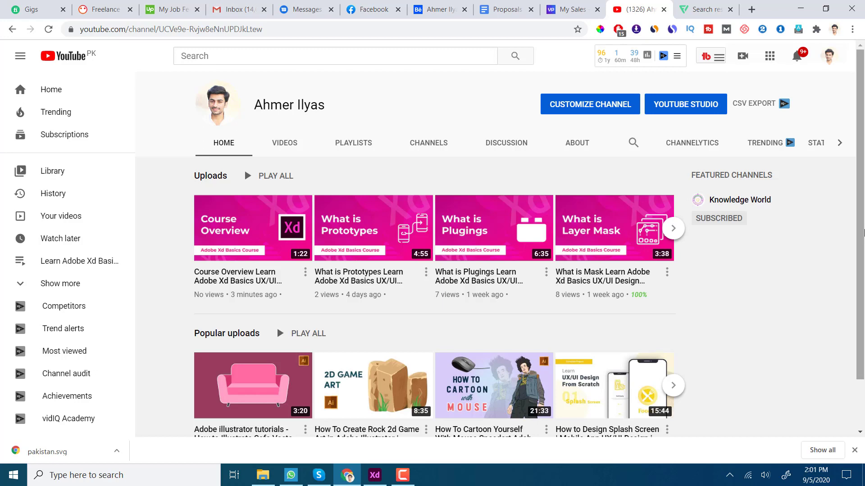
Step: Switch from the YouTube channel page to the ChatGo Mobile app onboarding file in Adobe XD
left_click_drag(863, 233, 864, 201)
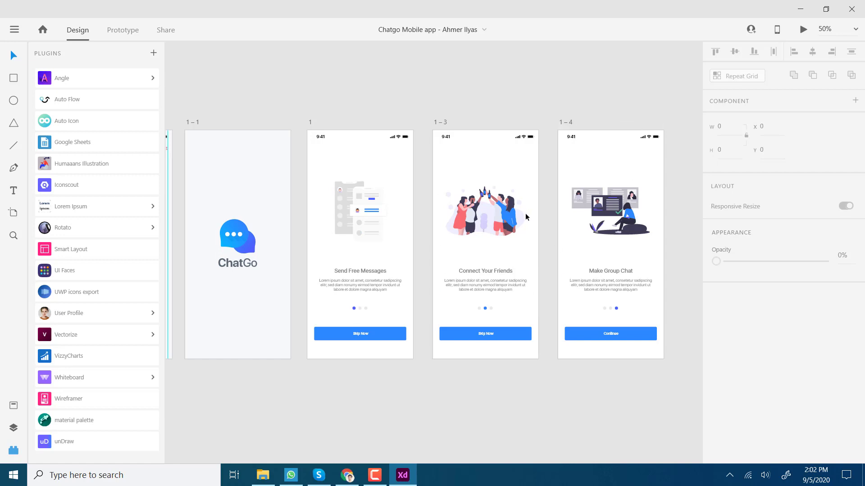
Step: Pan to the later onboarding screens and select the Make Group Chat artboard 1 – 4
left_click_drag(547, 233, 320, 260)
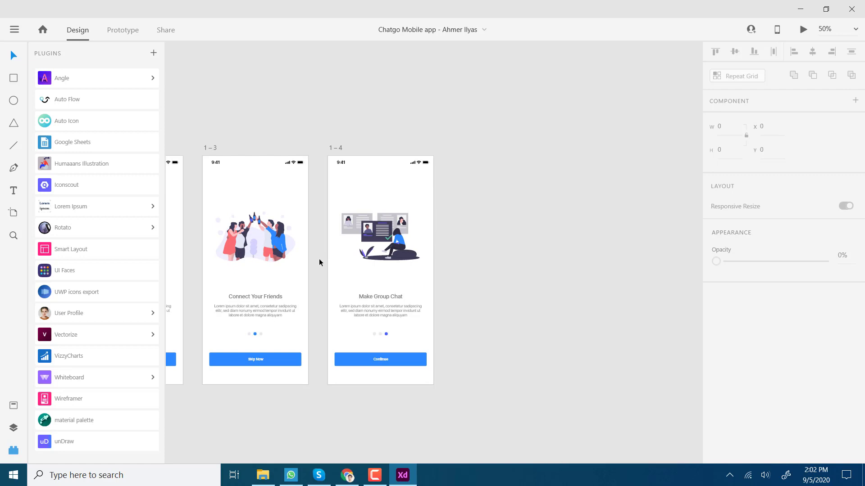
left_click_drag(319, 258, 330, 124)
left_click(317, 133)
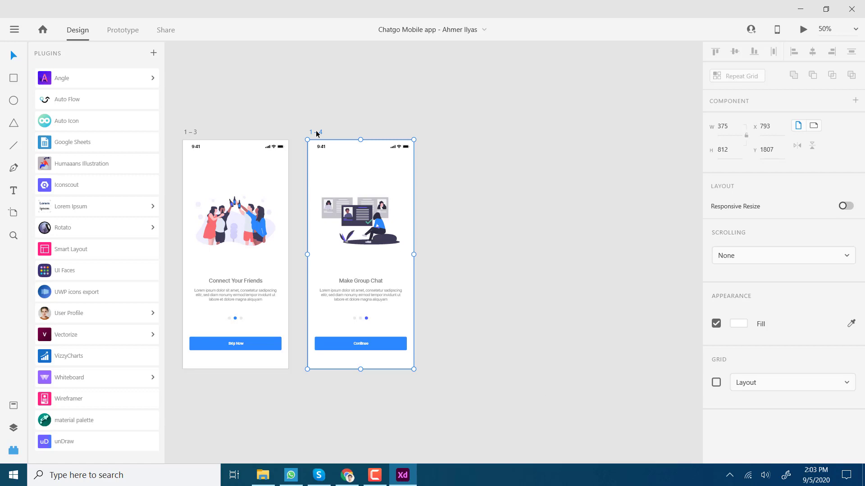
Step: Duplicate artboard 1 – 4 into a new artboard 1 – 5 and select its illustration
key("ctrl+d")
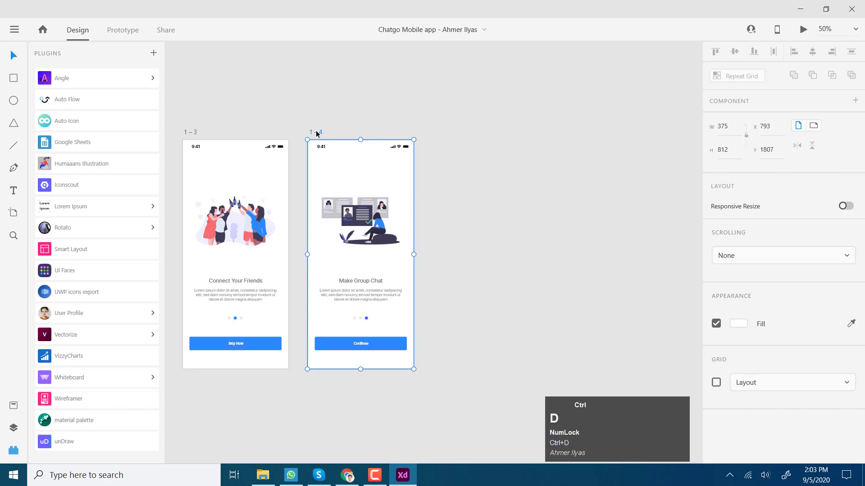
left_click(404, 94)
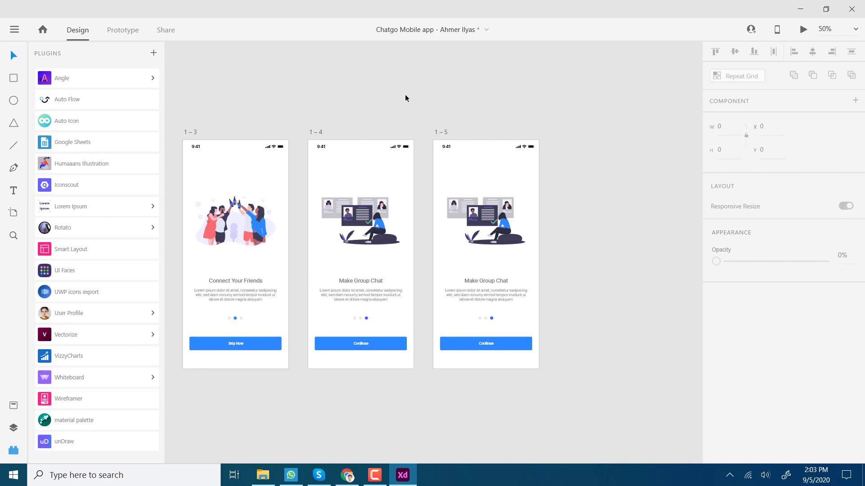
left_click_drag(549, 233, 500, 193)
left_click(446, 182)
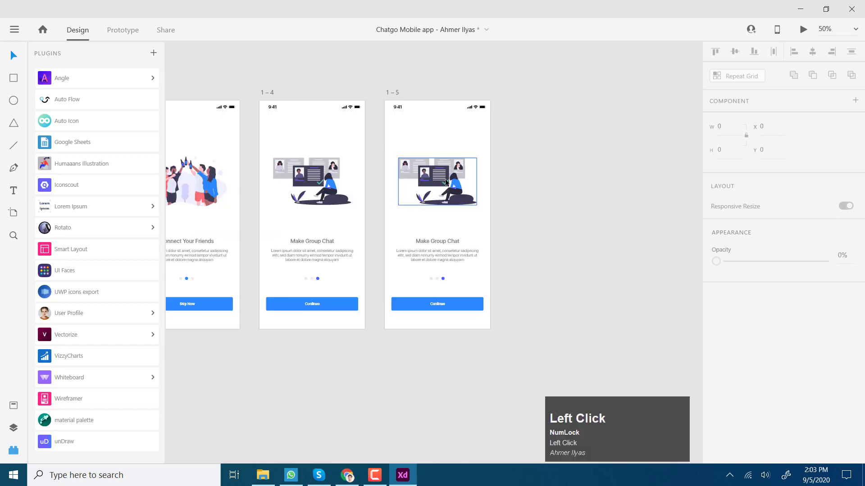
Step: Delete the illustration on artboard 1 – 5 and move the title and paragraph to the top
key("Delete")
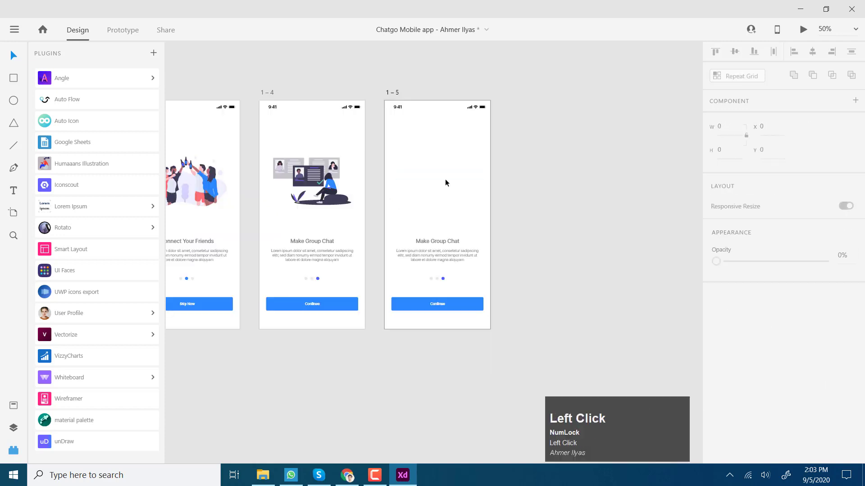
left_click(446, 241)
left_click(445, 261, "shift")
left_click_drag(444, 263, 446, 163)
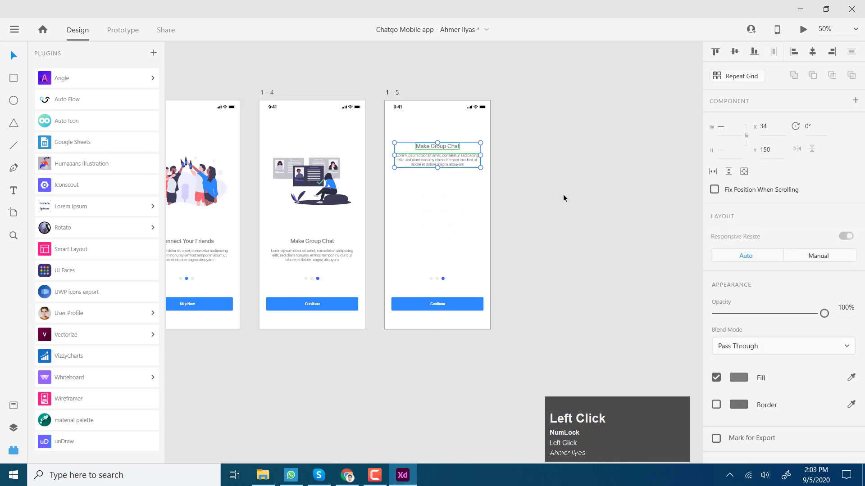
left_click(564, 197)
Step: Change the heading text to 'Verify your Phone Number'
left_click(442, 147)
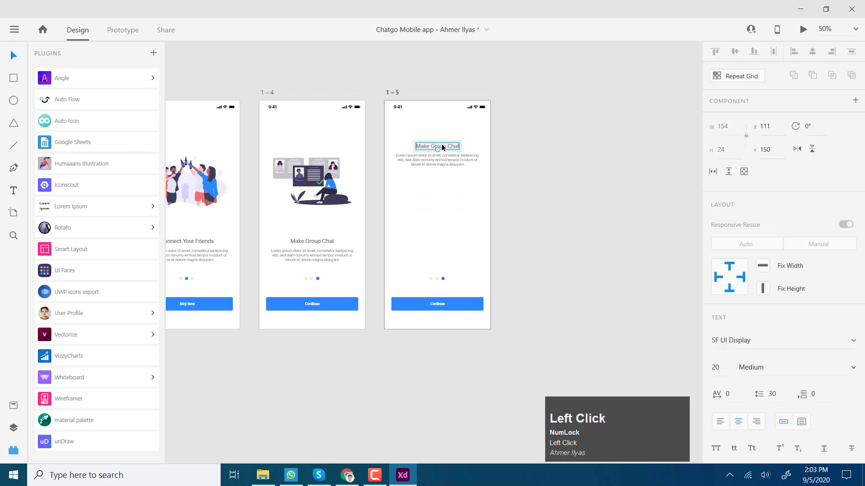
double_click(444, 147)
type("Verif")
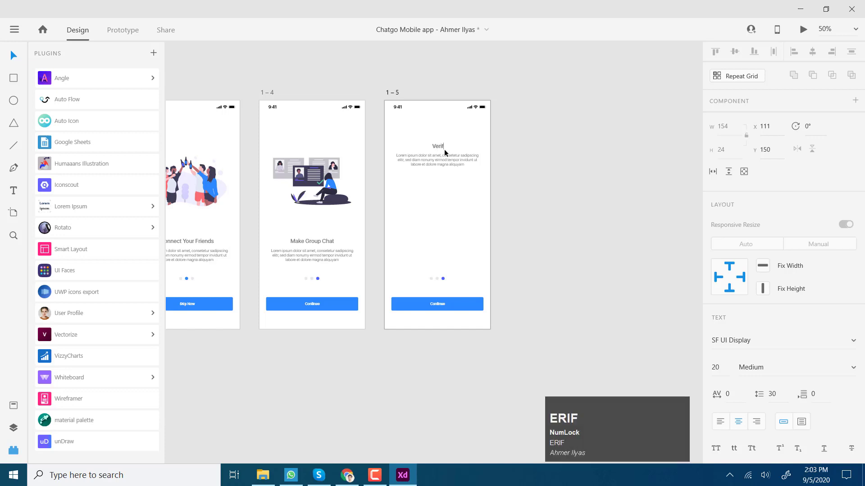
type("y your Phone Number")
left_click(604, 171)
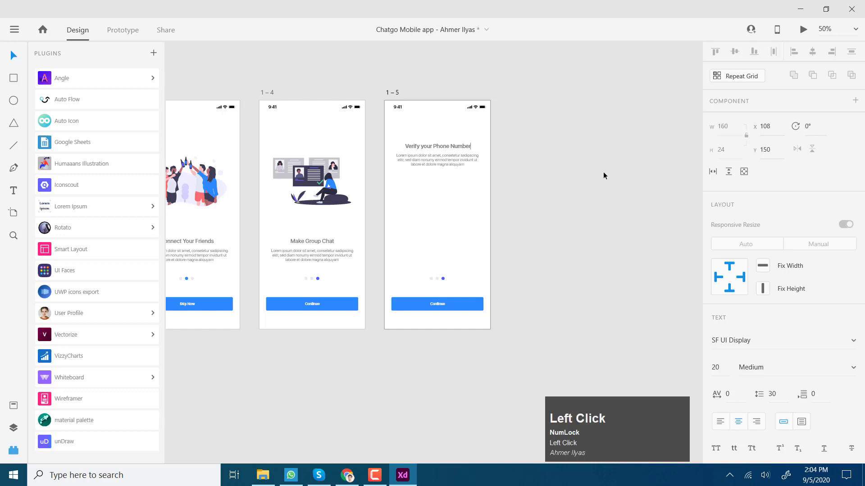
left_click(434, 162)
left_click(563, 168, "ctrl")
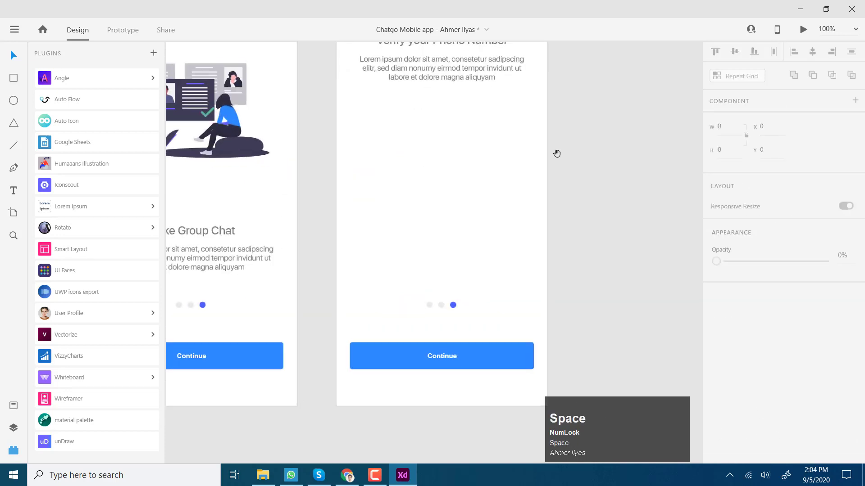
Step: Copy the Continue button up so the duplicate sits just below the paragraph
left_click_drag(556, 153, 557, 152)
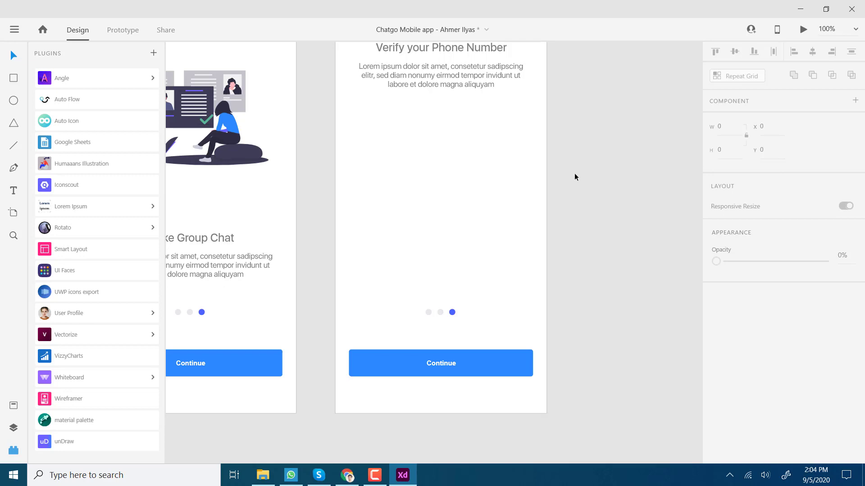
left_click_drag(574, 171, 578, 191)
key("space")
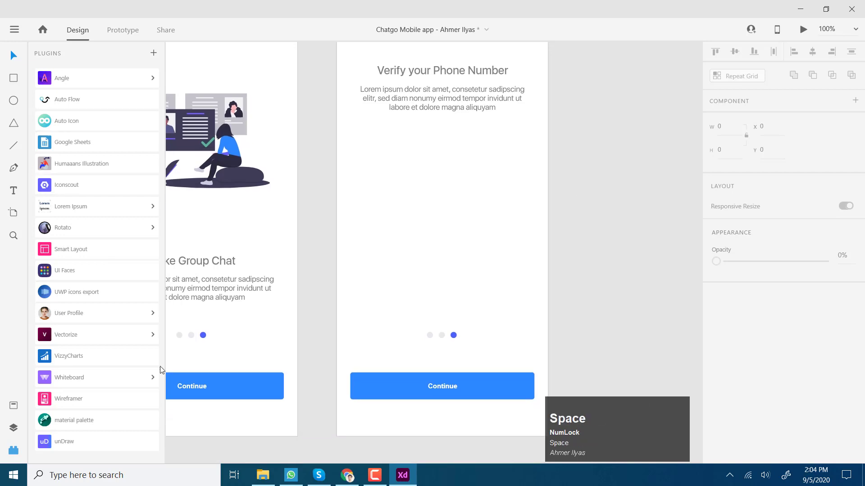
key("alt")
left_click_drag(500, 386, 499, 220)
left_click(632, 255)
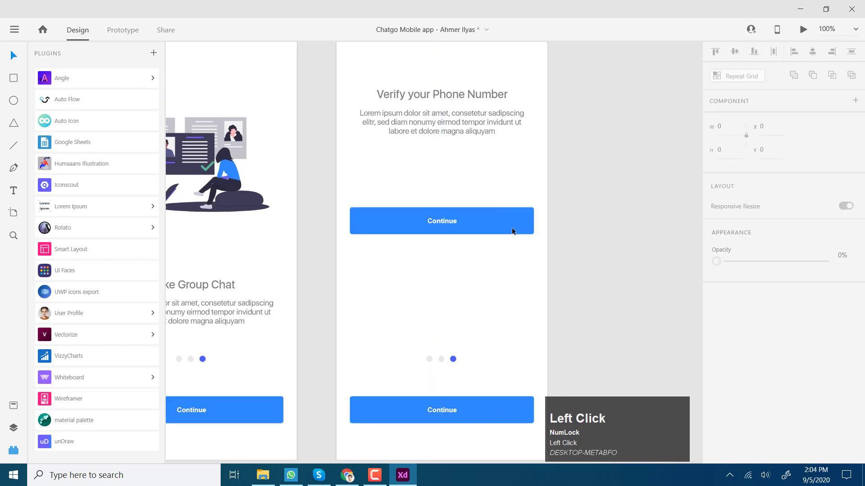
Step: Select the blue rectangle inside the copied button and show the document Assets
left_click(512, 227)
left_click(612, 256)
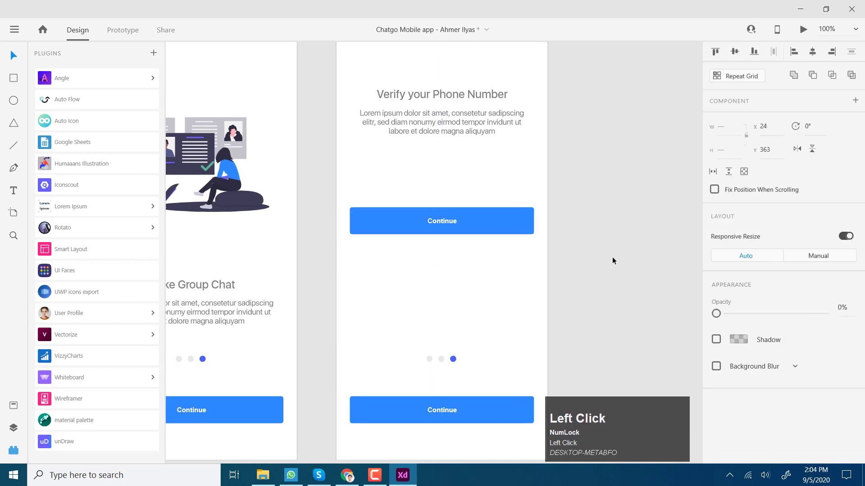
double_click(452, 221)
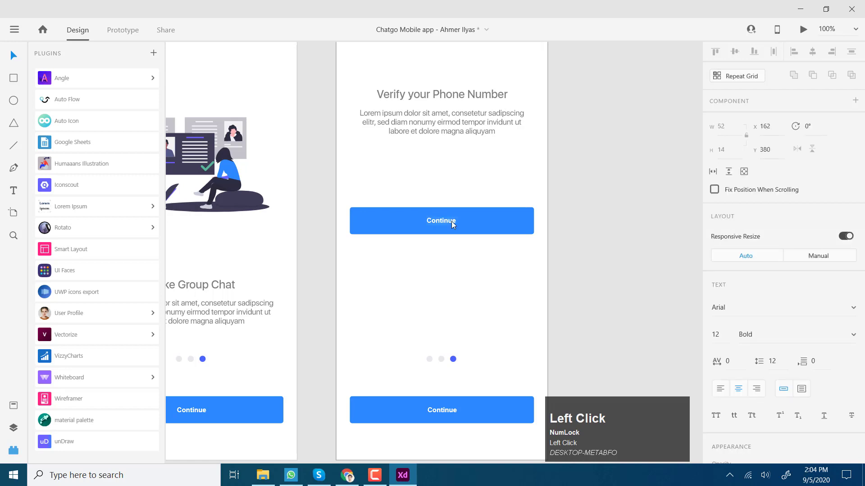
left_click(504, 226)
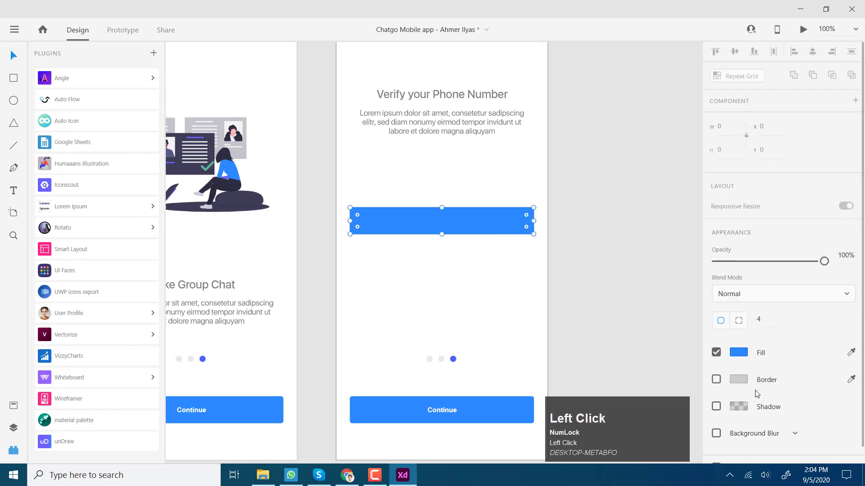
scroll(736, 413, "down", 2)
scroll(737, 414, "down", 1)
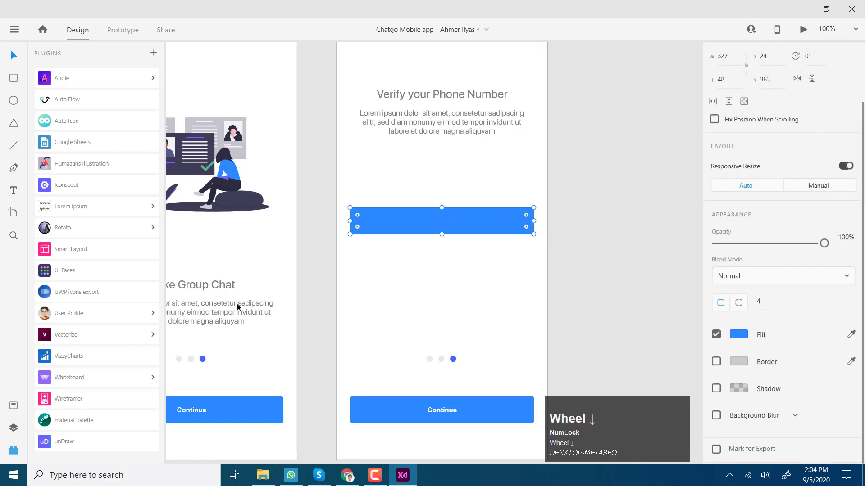
left_click(13, 405)
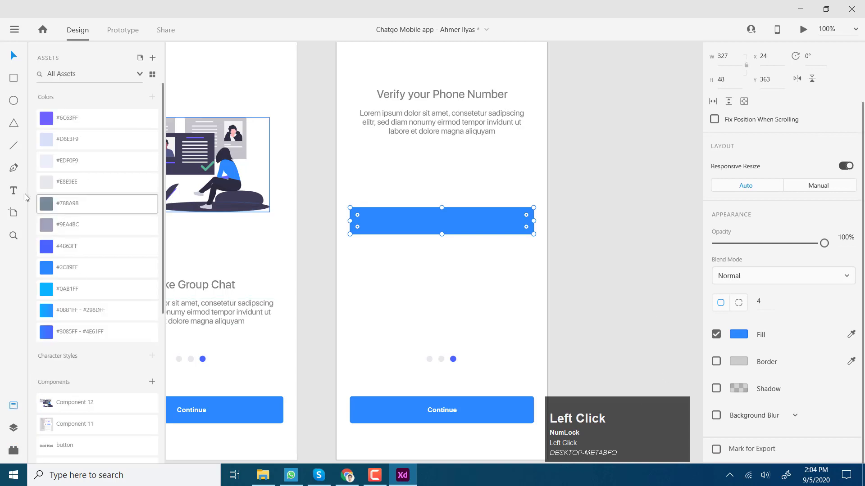
Step: Fill the copied rectangle with light grey #E8E9EE and move it straight up
left_click(43, 185)
scroll(611, 268, "up", 1)
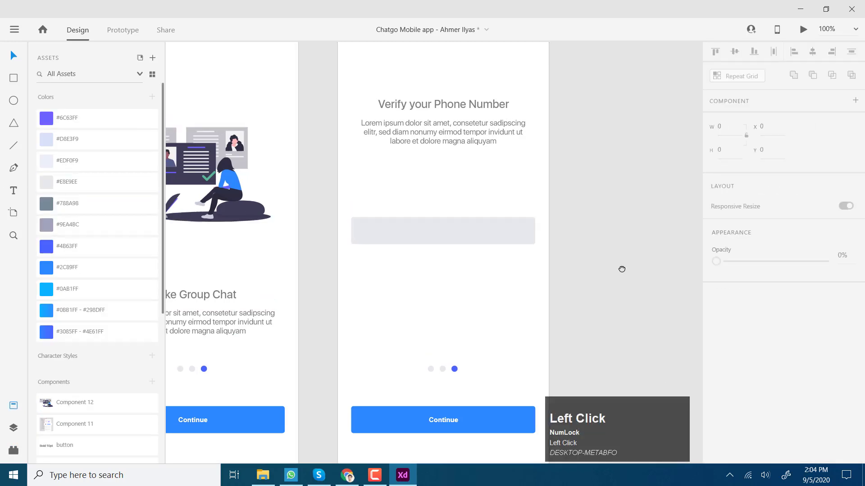
left_click_drag(495, 233, 495, 203)
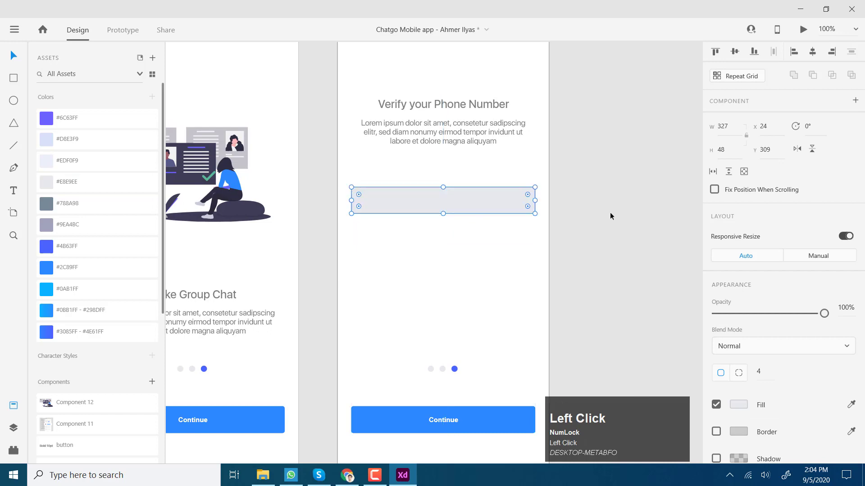
left_click(609, 212)
Step: Bring a Pakistan flag image onto artboard 1 – 5 below the grey field
left_click_drag(608, 234, 532, 259)
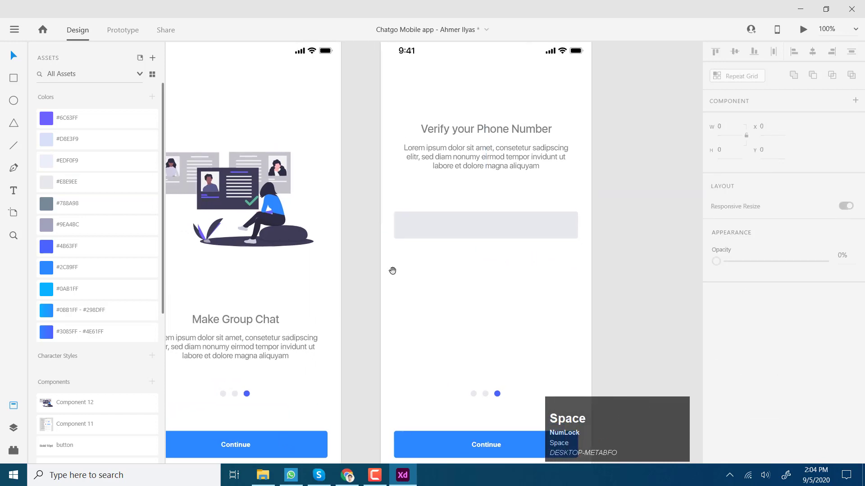
left_click_drag(392, 270, 698, 131)
left_click_drag(388, 225, 548, 170)
left_click_drag(303, 253, 627, 280)
left_click_drag(422, 285, 482, 268)
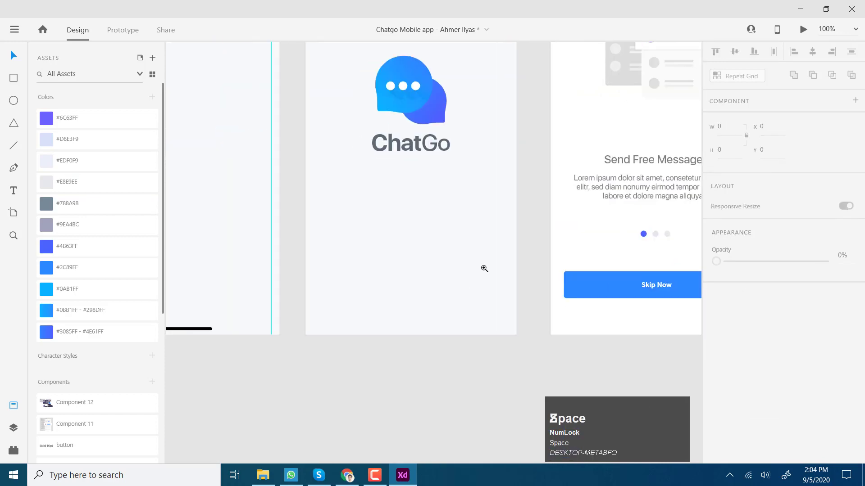
key("z")
left_click(485, 266, "alt")
key("v")
left_click_drag(258, 323, 520, 231)
scroll(554, 235, "up", 3)
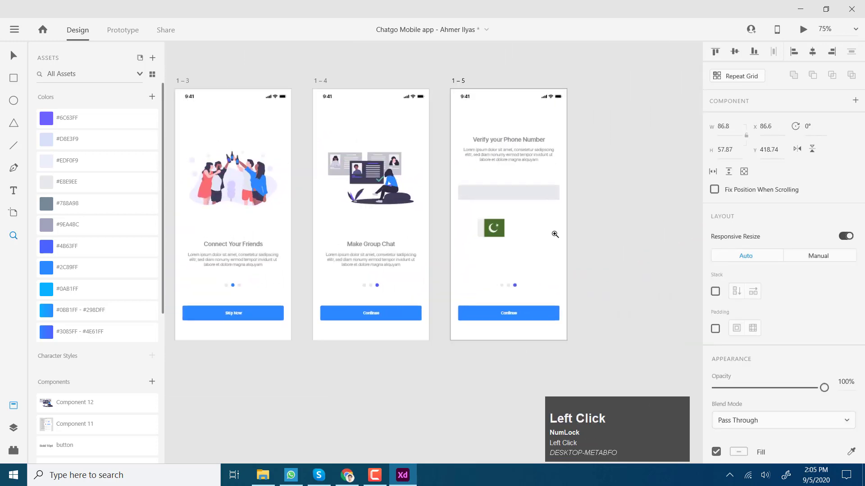
key("v")
left_click(347, 476)
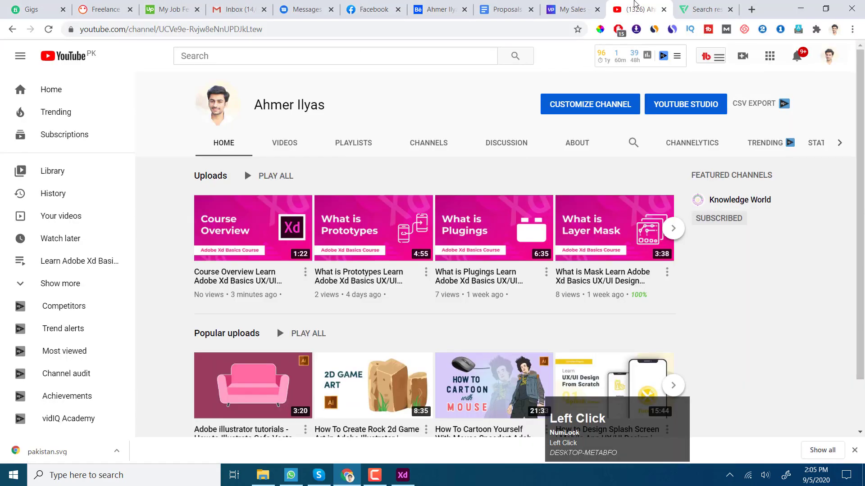
left_click(705, 9)
scroll(320, 112, "up", 1)
scroll(320, 112, "up", 4)
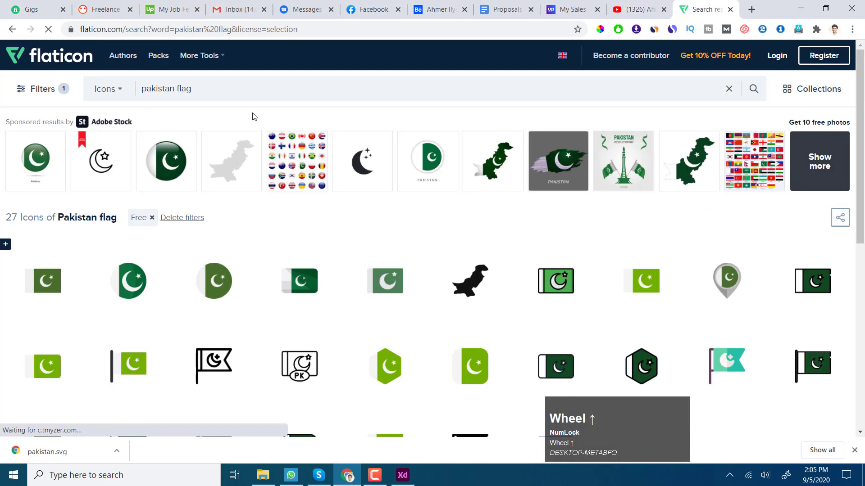
left_click_drag(198, 89, 120, 88)
scroll(200, 190, "down", 3)
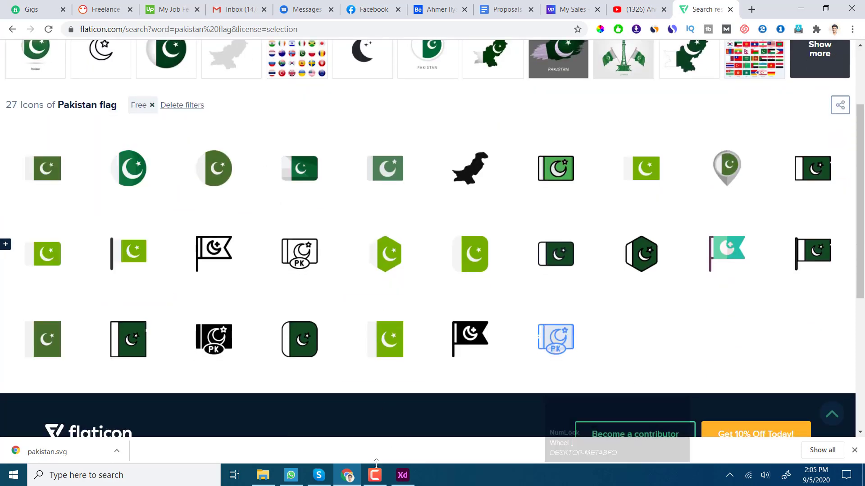
left_click(403, 475)
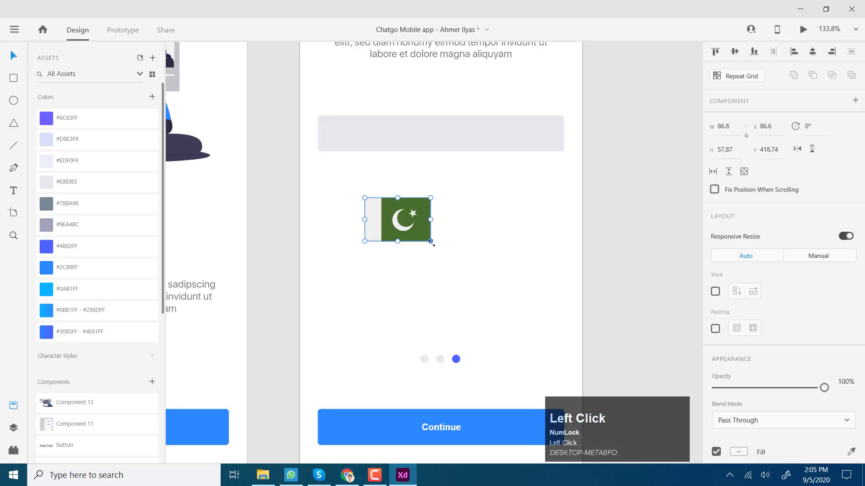
Step: Shrink the Pakistan flag and centre it vertically at the grey field's left end
left_click_drag(431, 242, 410, 228)
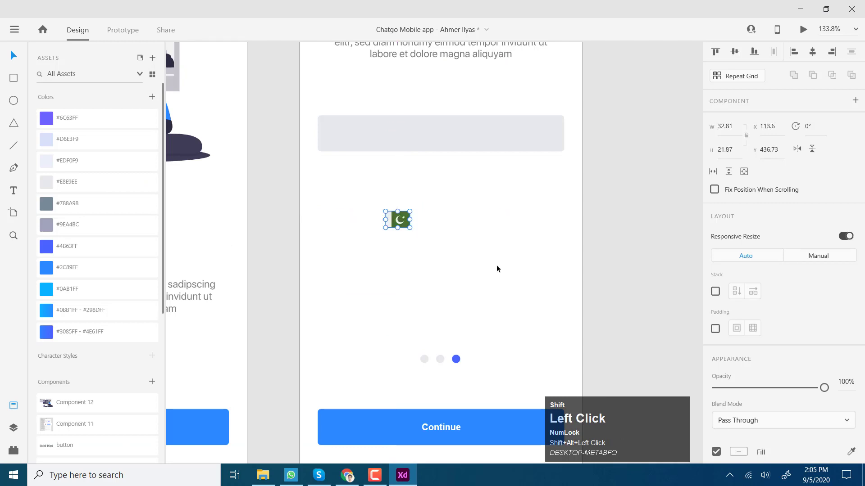
scroll(497, 265, "up", 2)
scroll(496, 266, "left", 2)
left_click_drag(476, 277, 419, 183)
left_click(432, 191, "shift")
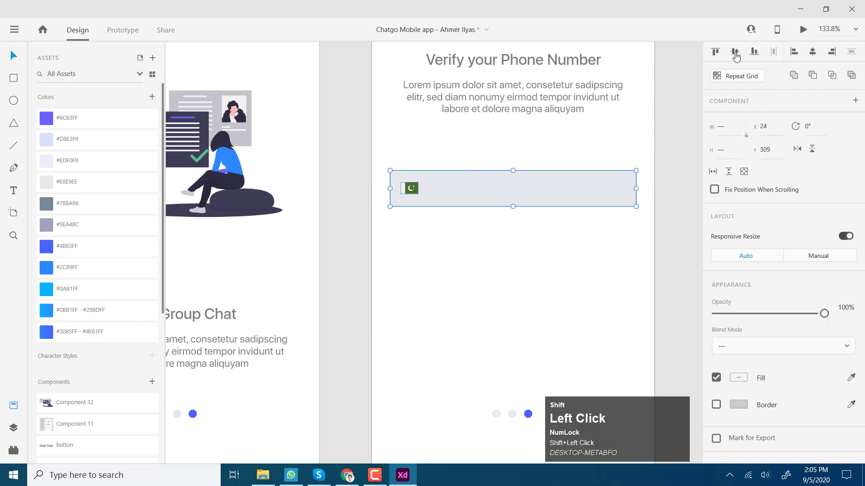
left_click(482, 318)
Step: Open the list of installed plugins
scroll(452, 323, "up", 1)
key("shift+space")
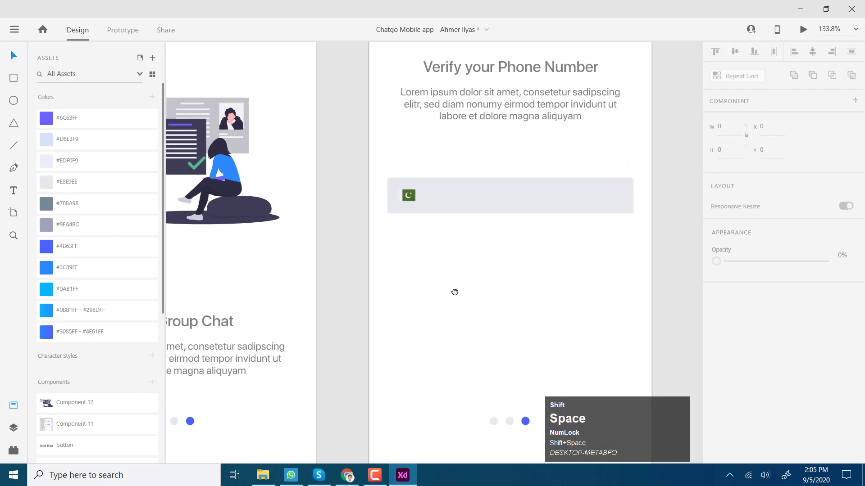
left_click_drag(454, 292, 432, 293)
left_click(14, 451, "shift")
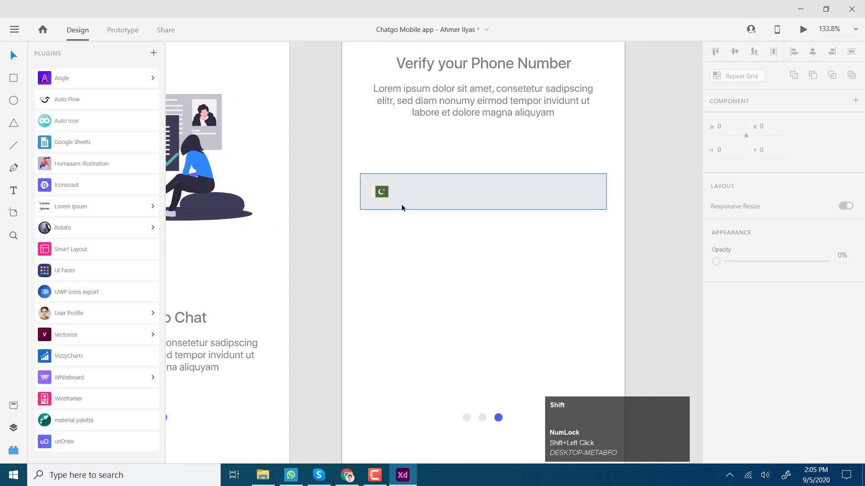
Step: Search Auto Icon for 'arrow' and place a dropdown-arrow icon beside the flag
left_click(80, 119, "shift")
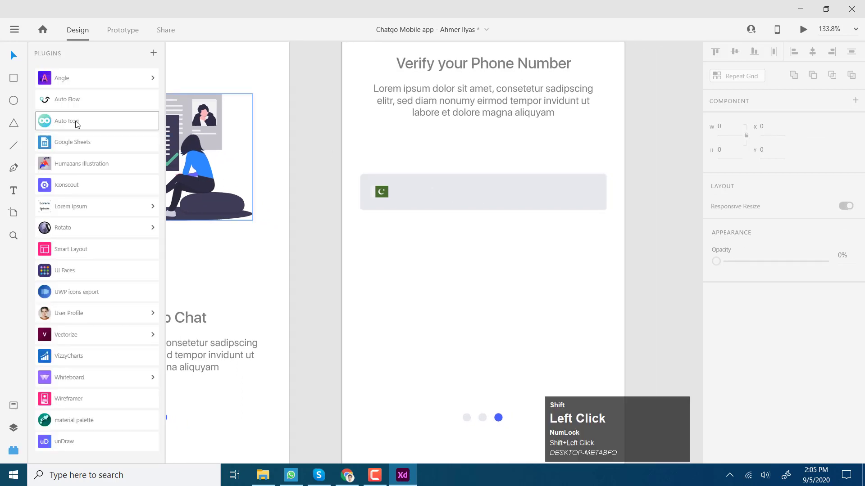
type("arrow")
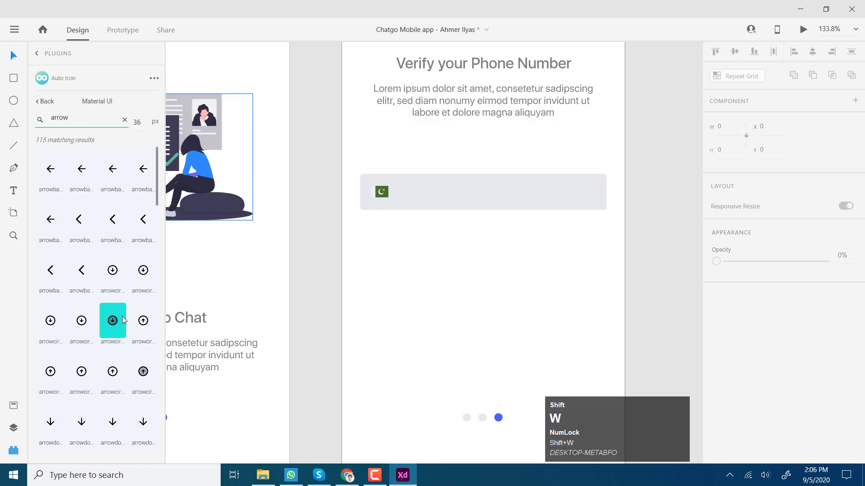
scroll(112, 306, "down", 5)
left_click_drag(81, 248, 407, 192)
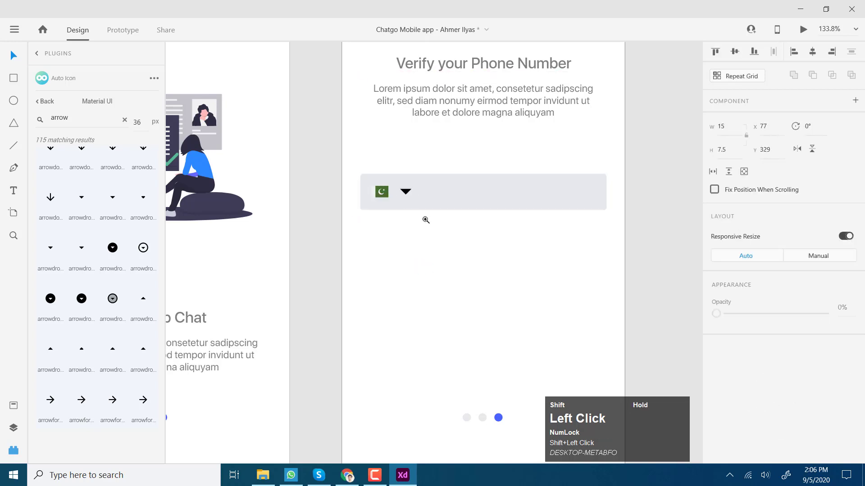
Step: Nudge the dropdown arrow closer to the flag and set its fill to grey #A1A2A8
key("z")
left_click(423, 216, "shift")
key("shift+v")
left_click(415, 220)
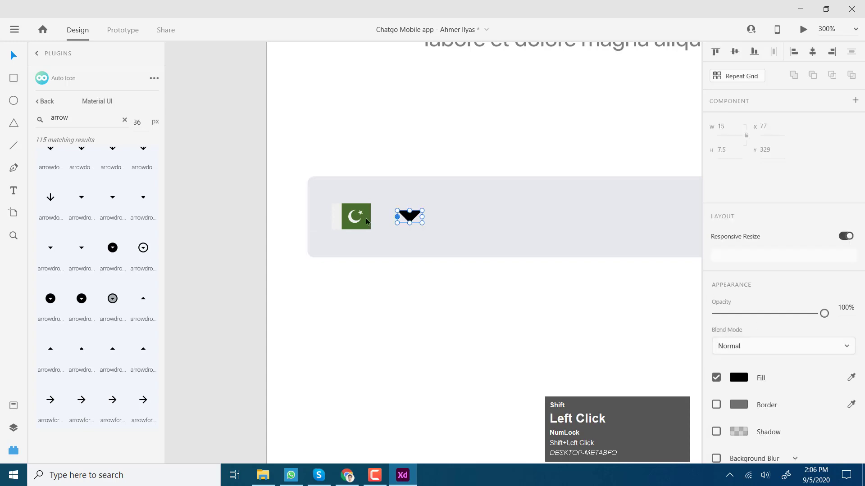
left_click(356, 216, "shift")
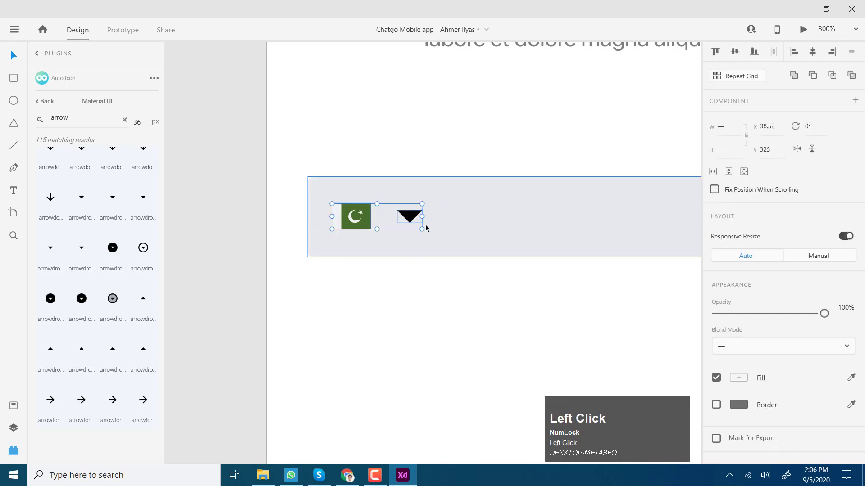
left_click(434, 313)
left_click(410, 219)
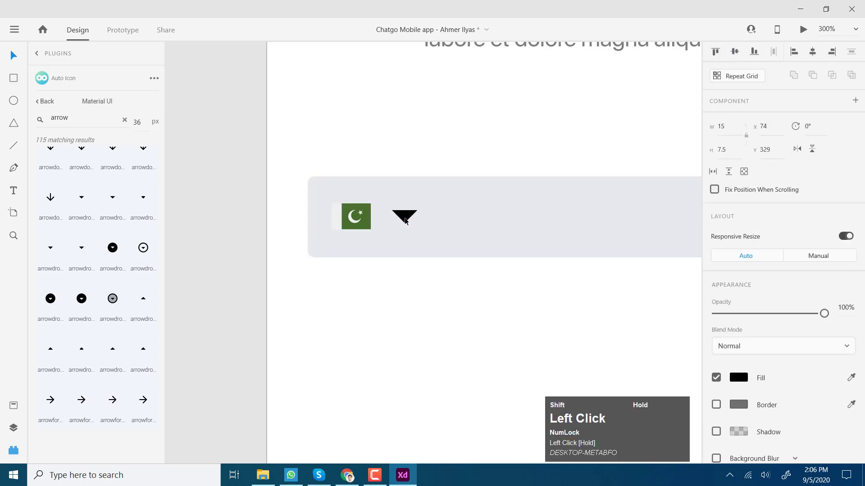
left_click_drag(409, 221, 405, 221)
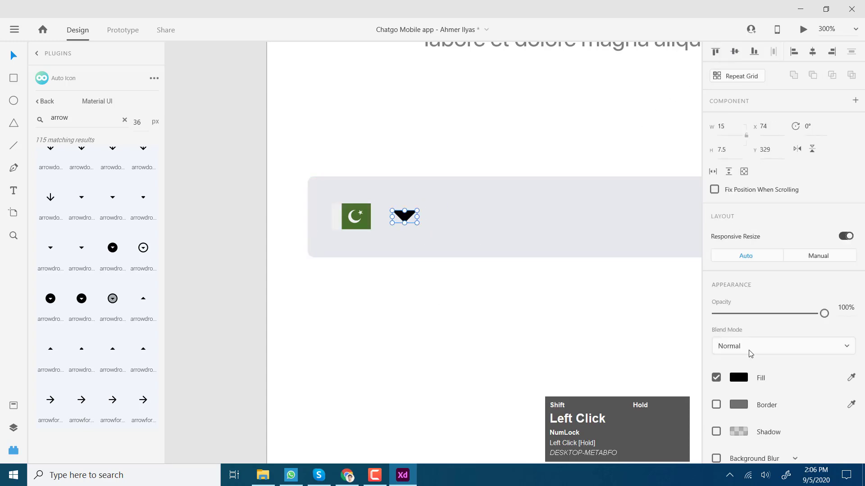
left_click(599, 226)
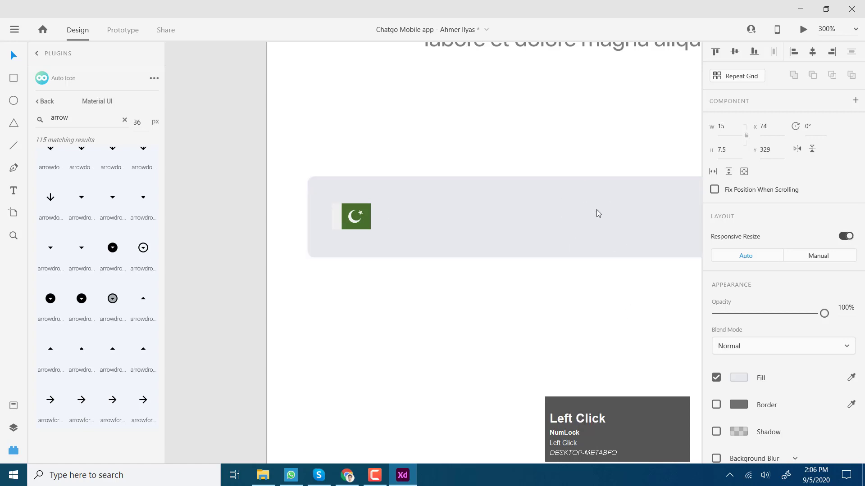
left_click(739, 378)
left_click_drag(571, 316, 574, 336)
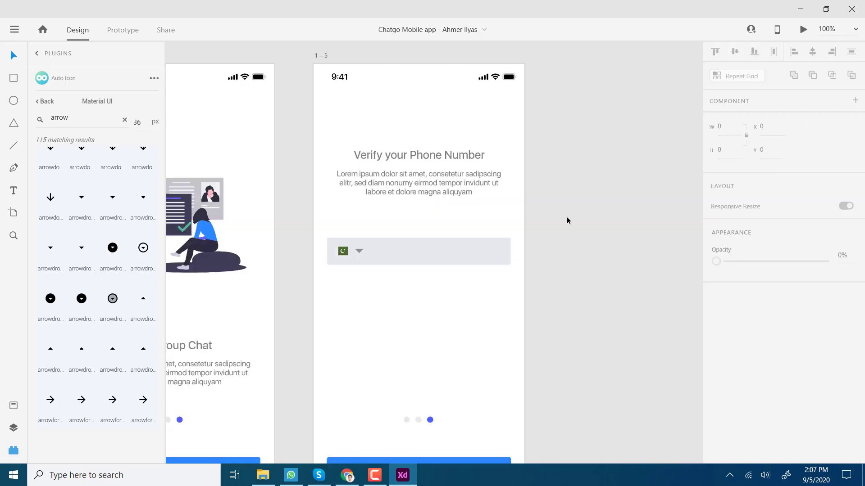
key("space")
scroll(440, 259, "down", 1)
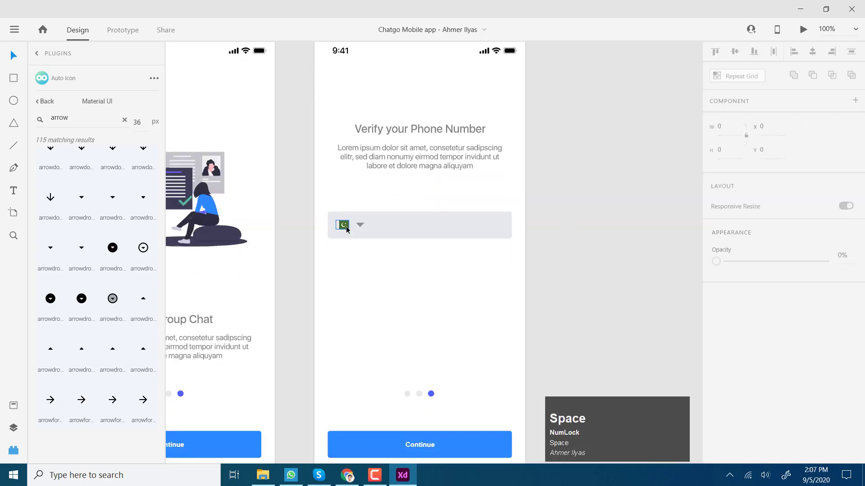
key("z")
left_click(364, 219)
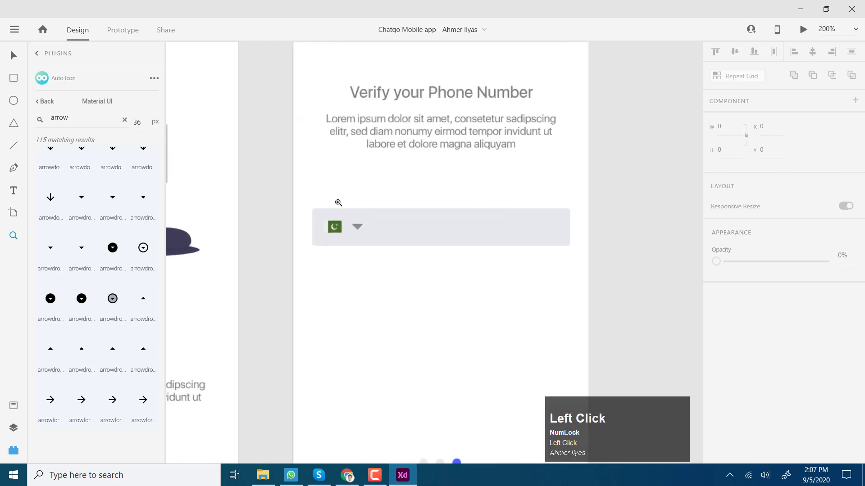
left_click(210, 134)
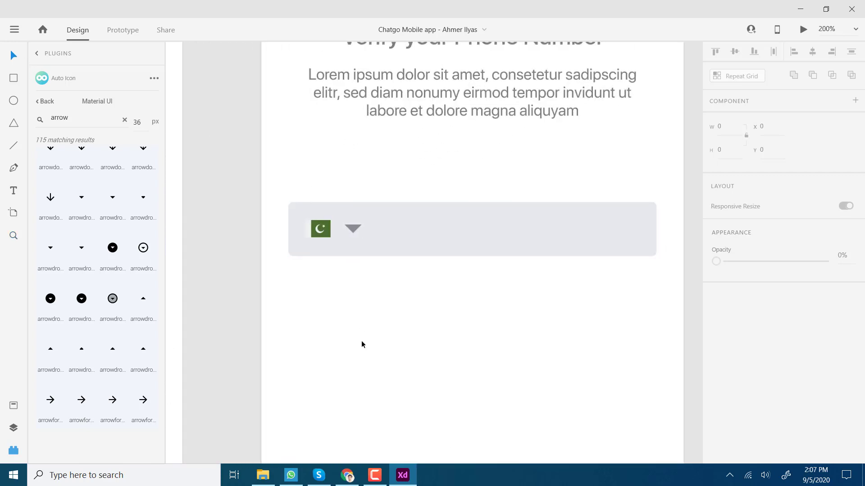
key("ctrl+1")
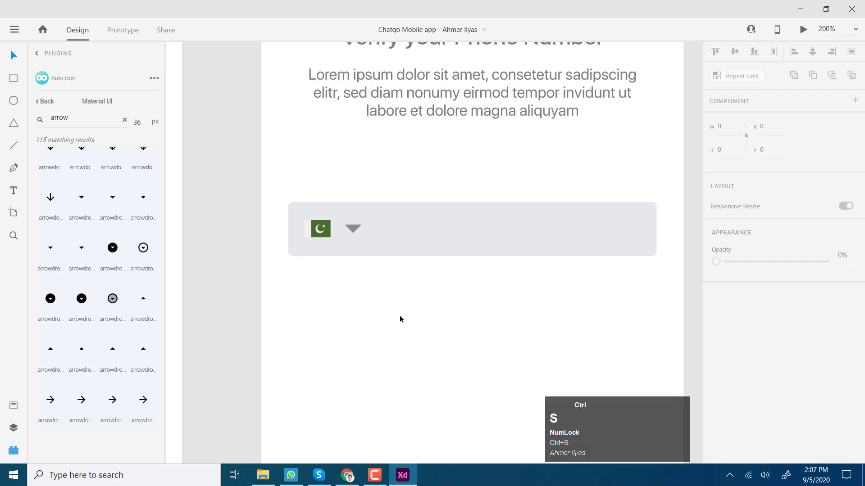
left_click(405, 257)
key("z")
left_click(406, 244)
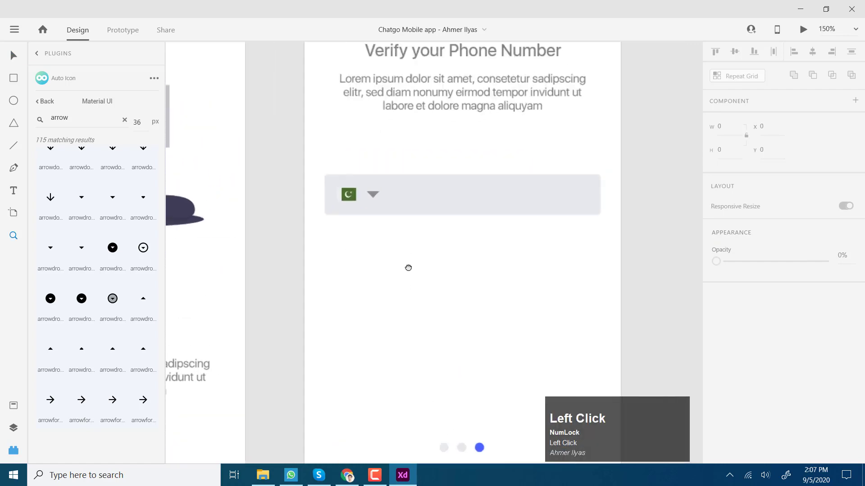
key("space")
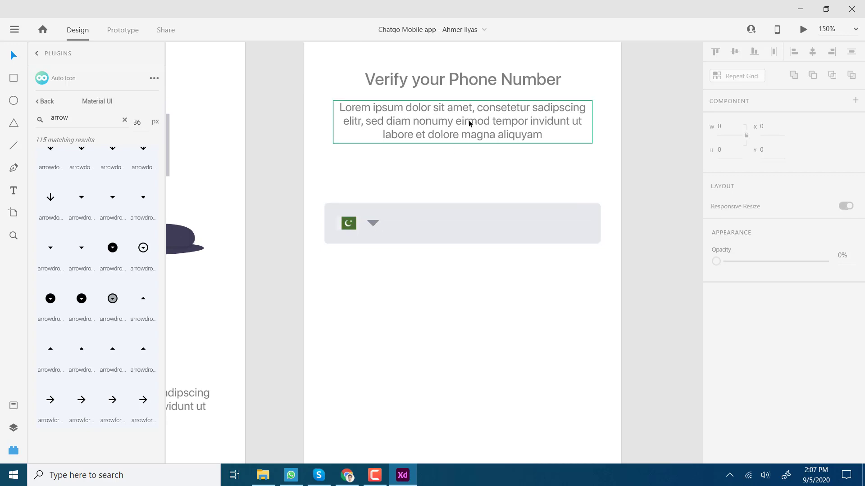
left_click_drag(468, 119, 475, 309)
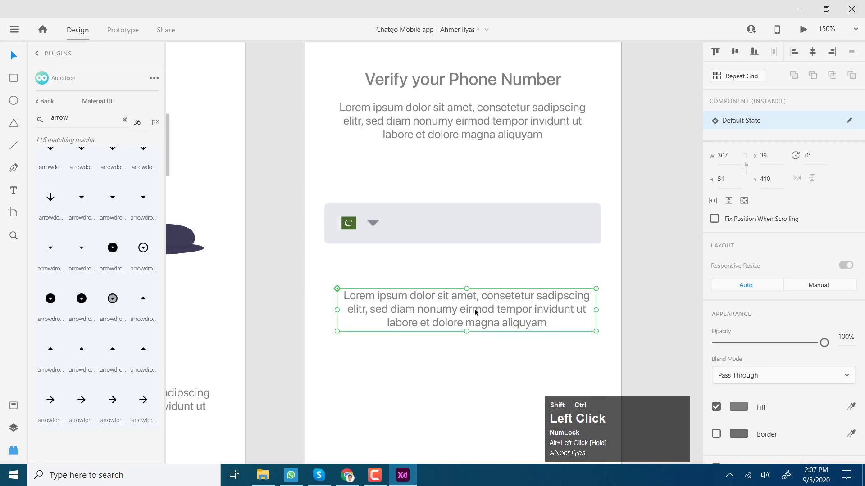
key("Delete")
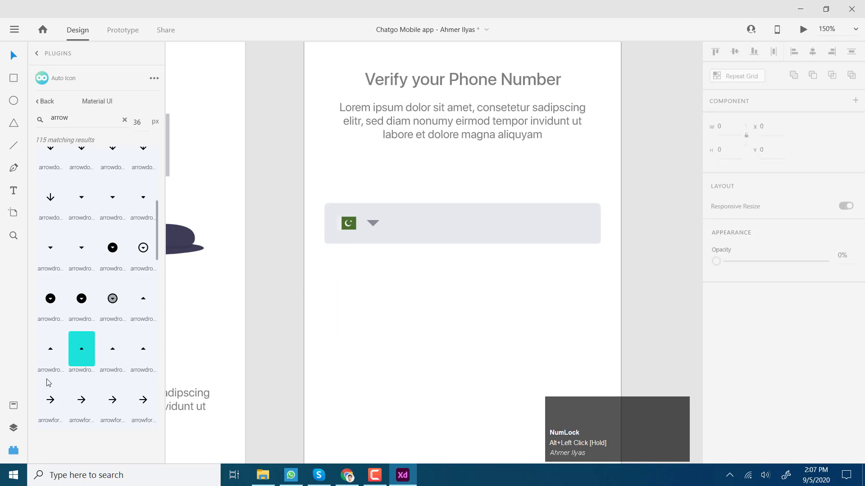
left_click(13, 431)
Step: Place a Body text component from Assets and change its text to 92
left_click(14, 411)
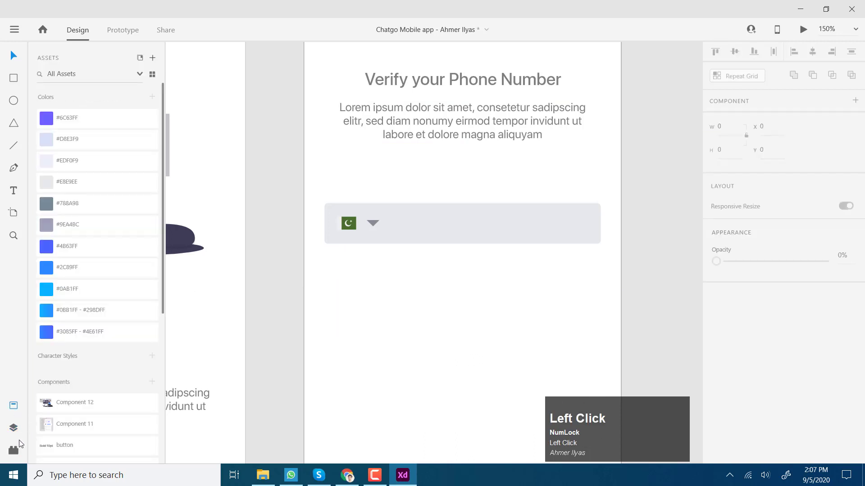
scroll(81, 382, "down", 5)
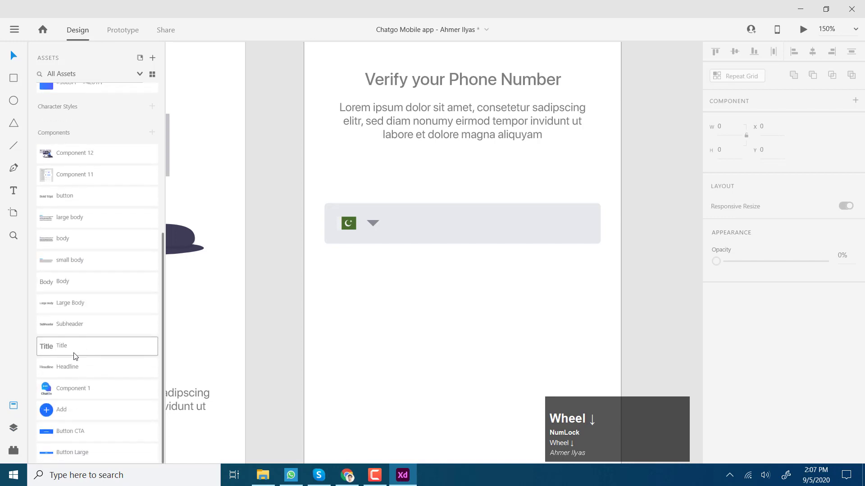
left_click_drag(64, 290, 396, 300)
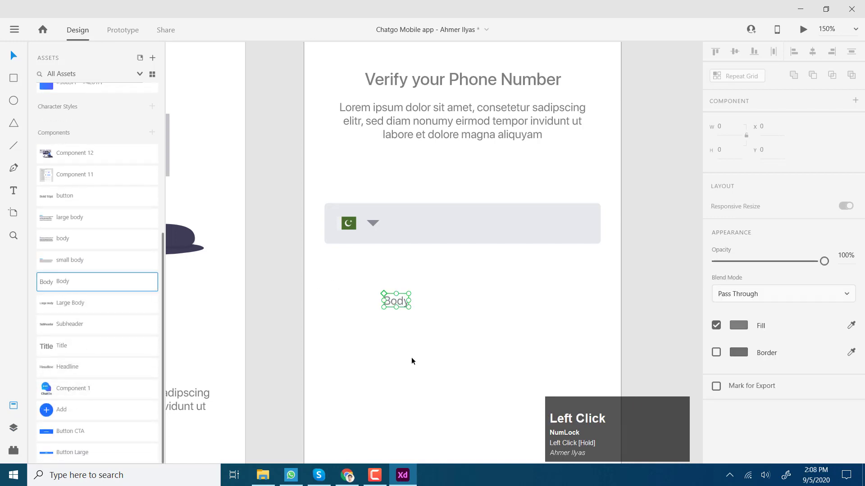
double_click(397, 302)
double_click(398, 305)
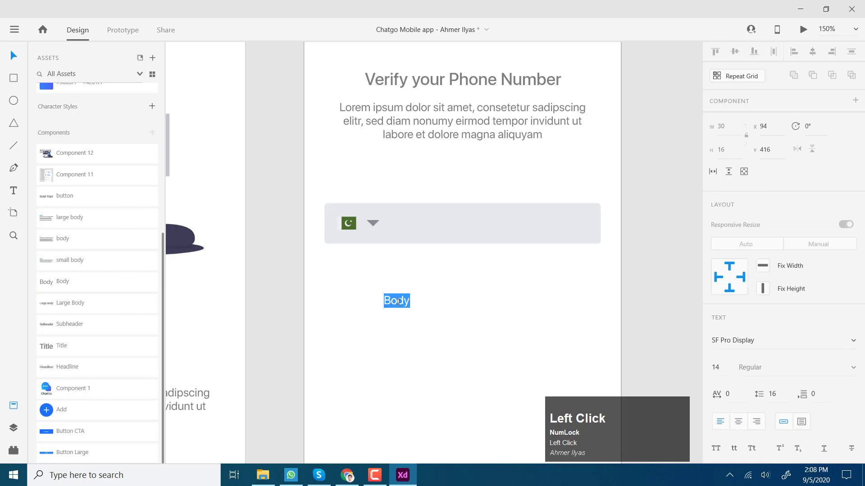
type("92")
Step: Move the 92 into the phone field right after the dropdown arrow
left_click(14, 55)
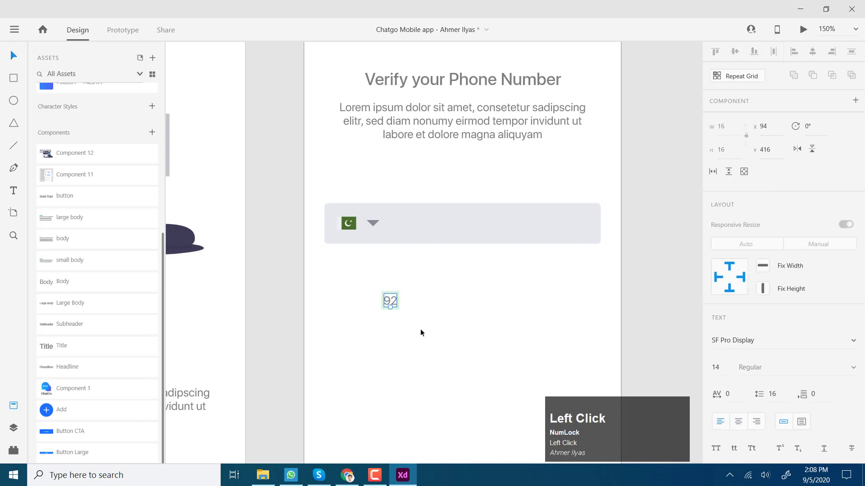
left_click_drag(391, 300, 402, 224)
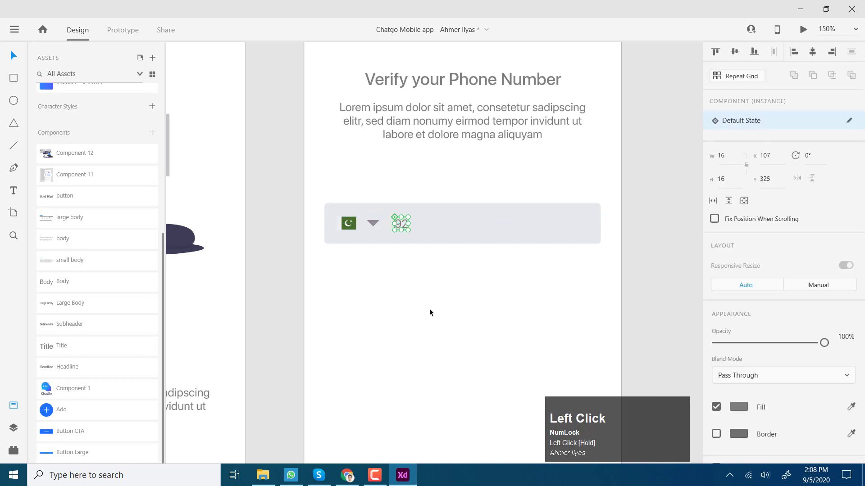
left_click_drag(429, 309, 440, 352)
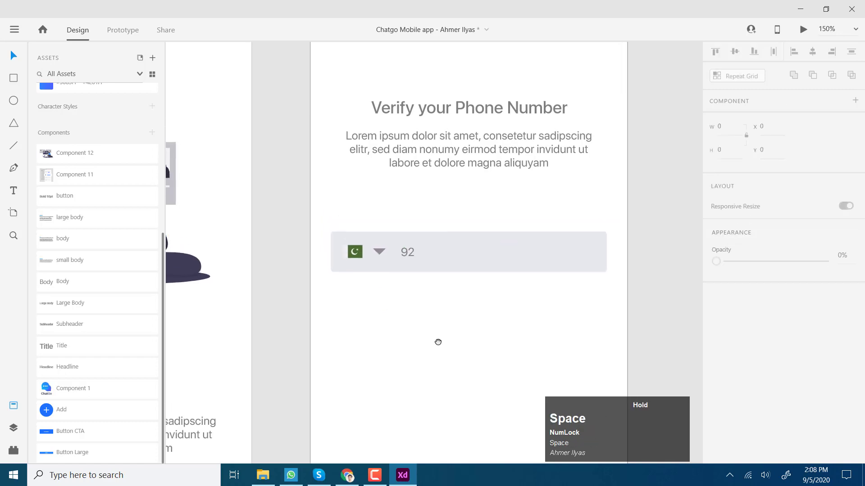
left_click(12, 145)
Step: Draw a vertical divider in the phone field and set its border size to 0.5
left_click_drag(390, 232, 392, 273)
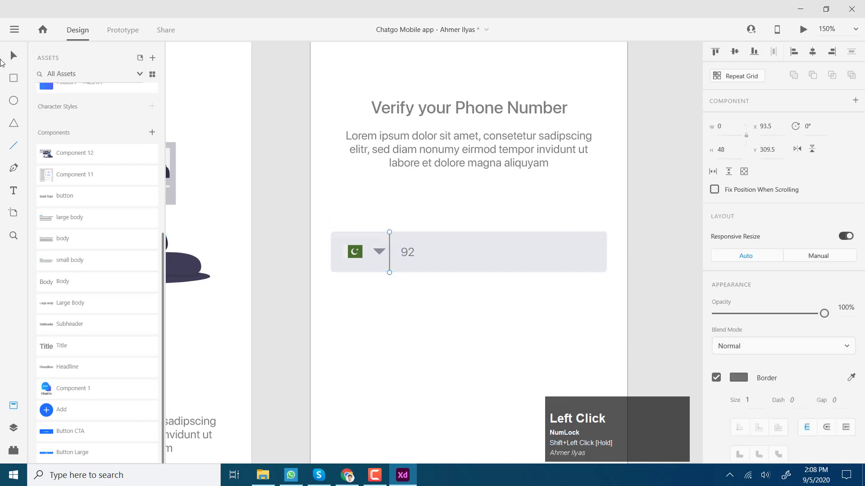
key("z")
left_click(392, 272)
key("space")
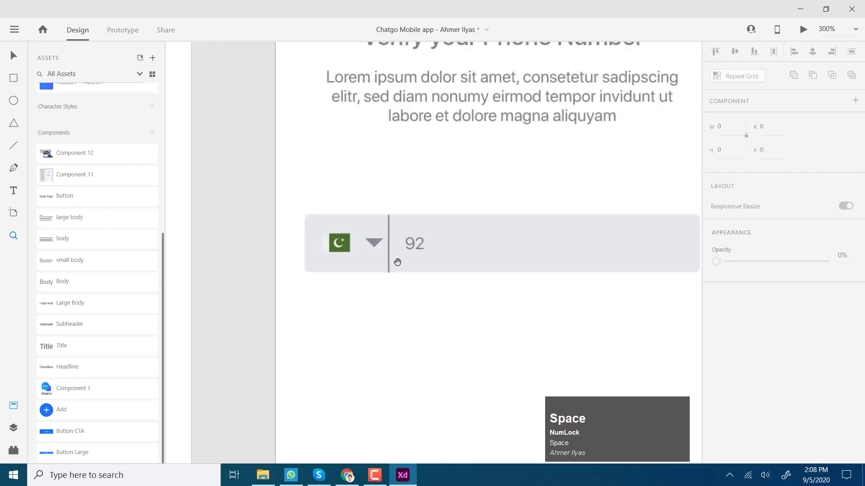
key("v")
left_click(398, 262)
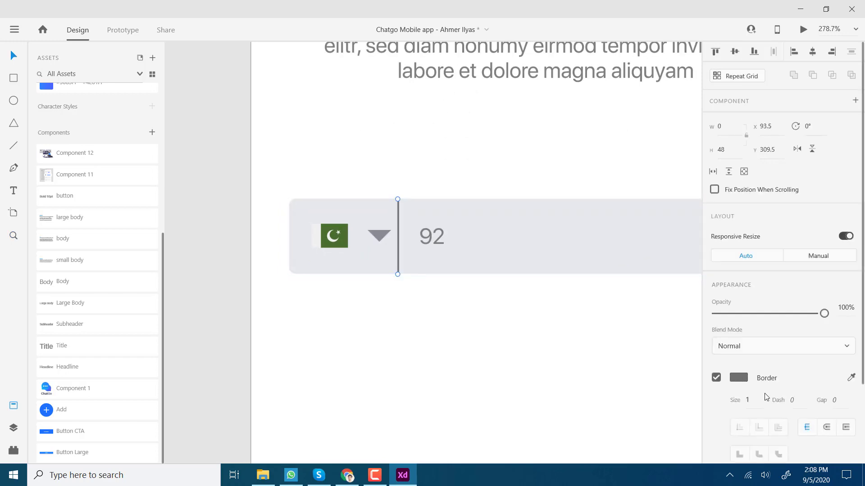
left_click(756, 400)
type(".")
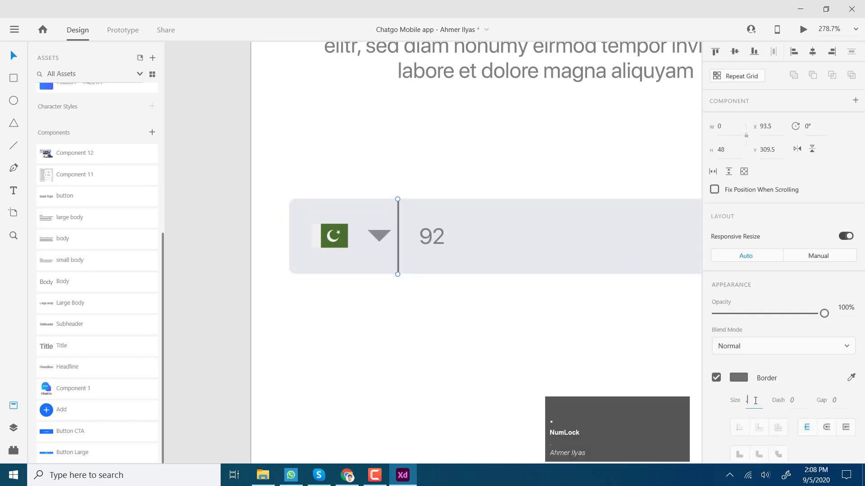
type("5")
key("Return")
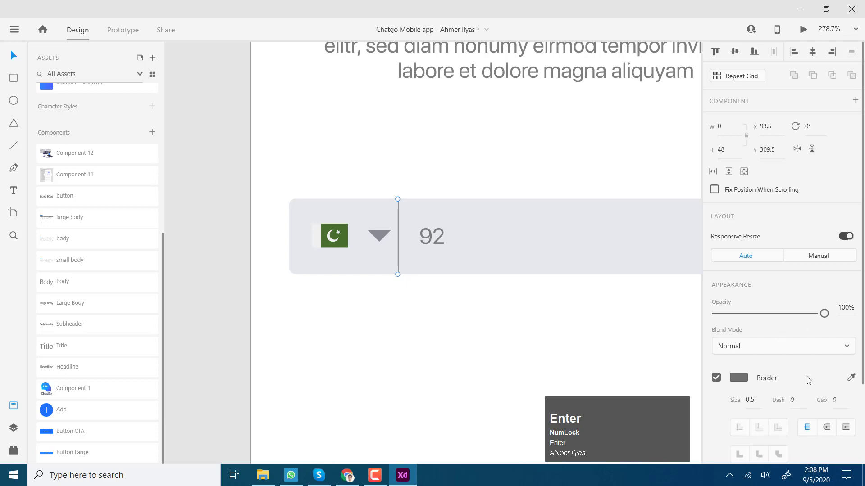
left_click(741, 378)
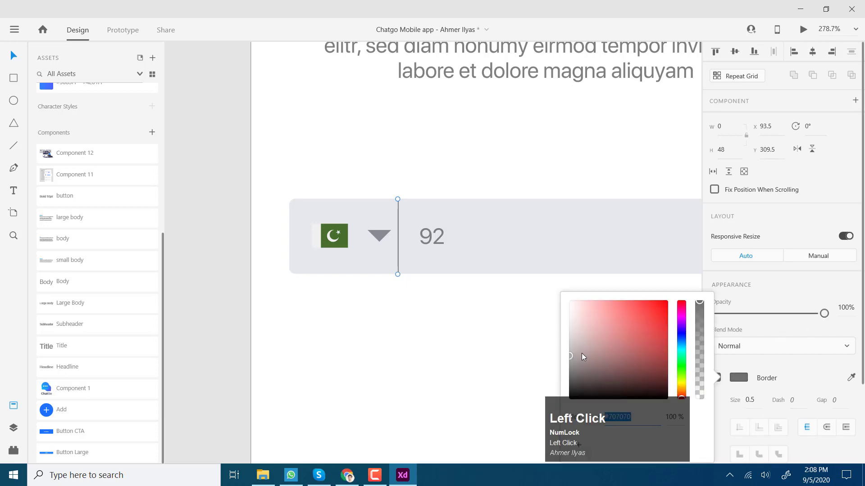
Step: Group the flag with its dropdown arrow
left_click(334, 235)
left_click(379, 235, "shift")
key("ctrl+g")
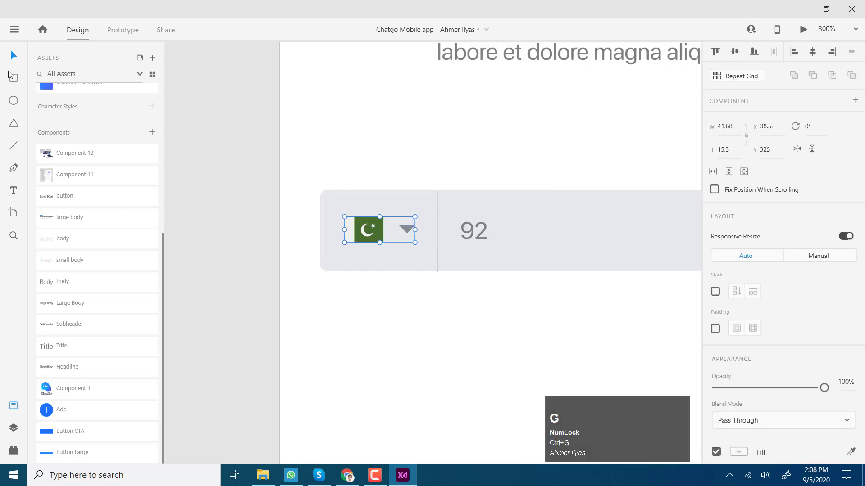
Step: Change the phone field's background fill from #E8E9EE to the paler grey #F2F3F3
left_click(11, 75)
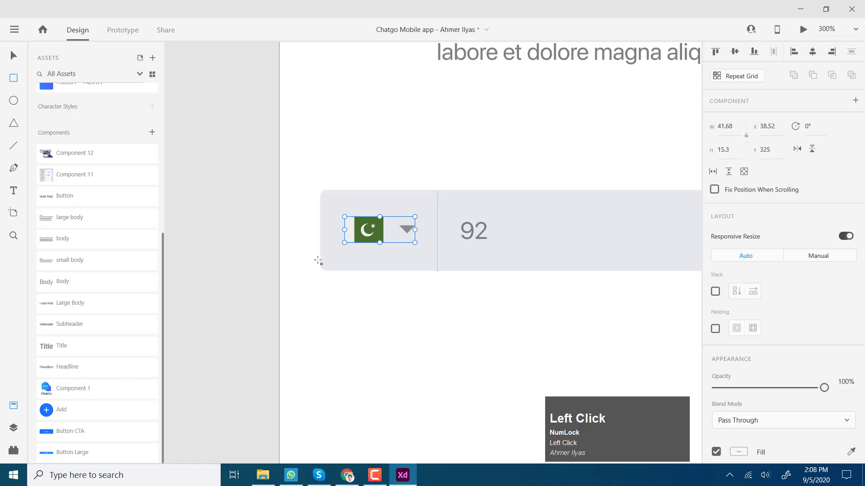
scroll(477, 221, "down", 5)
scroll(485, 240, "up", 2)
key("space")
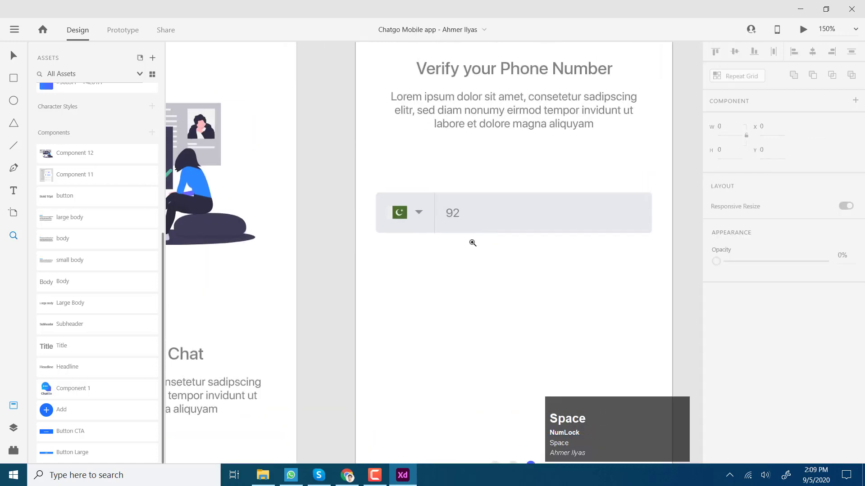
left_click(470, 236)
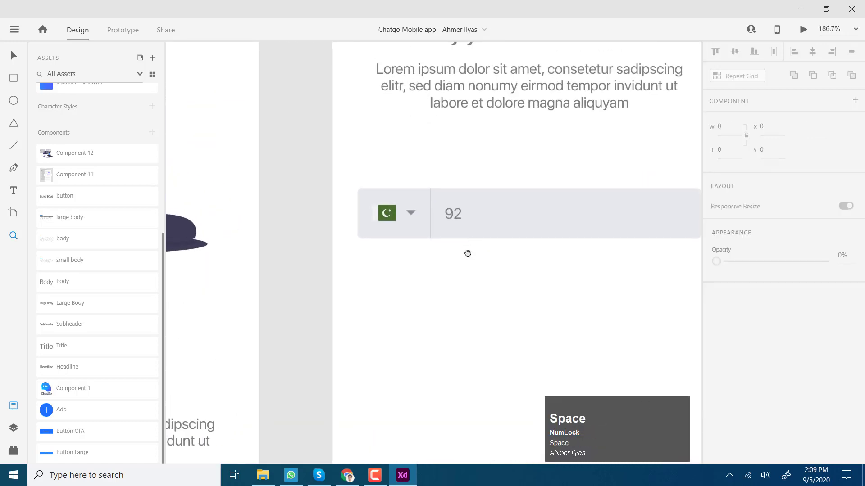
left_click_drag(441, 264, 433, 261)
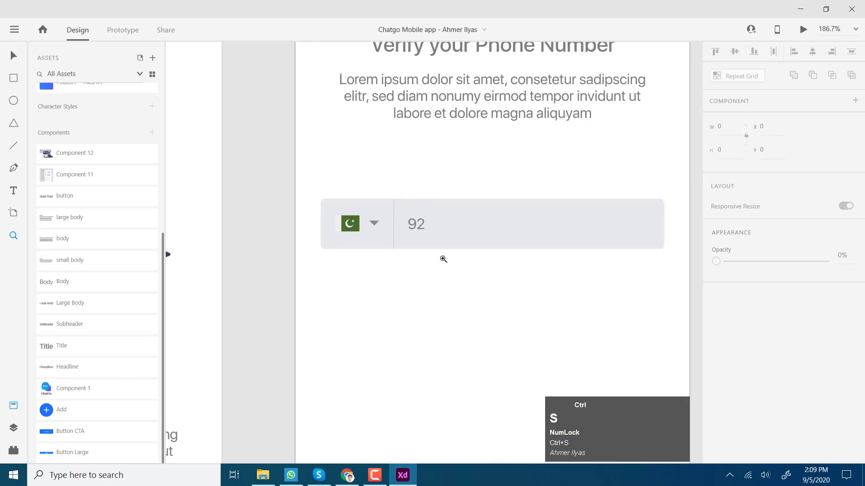
left_click(538, 227)
scroll(729, 391, "down", 3)
left_click(739, 342)
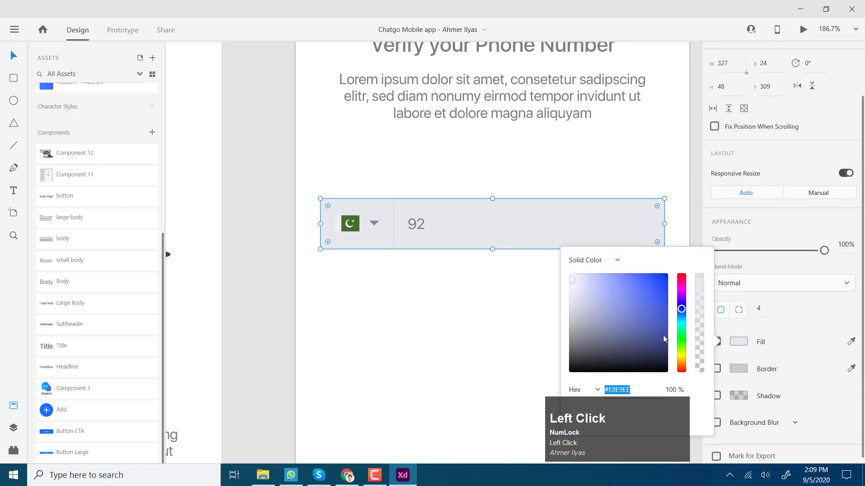
left_click_drag(572, 280, 571, 279)
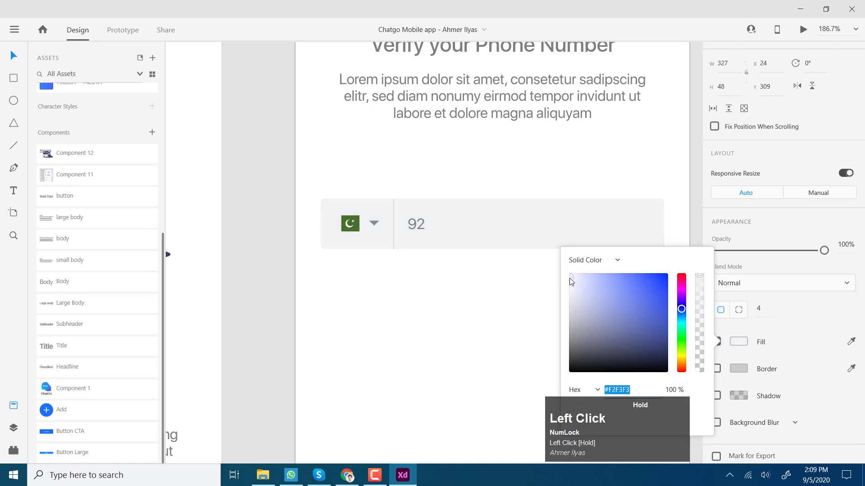
key("Escape")
key("ctrl+1")
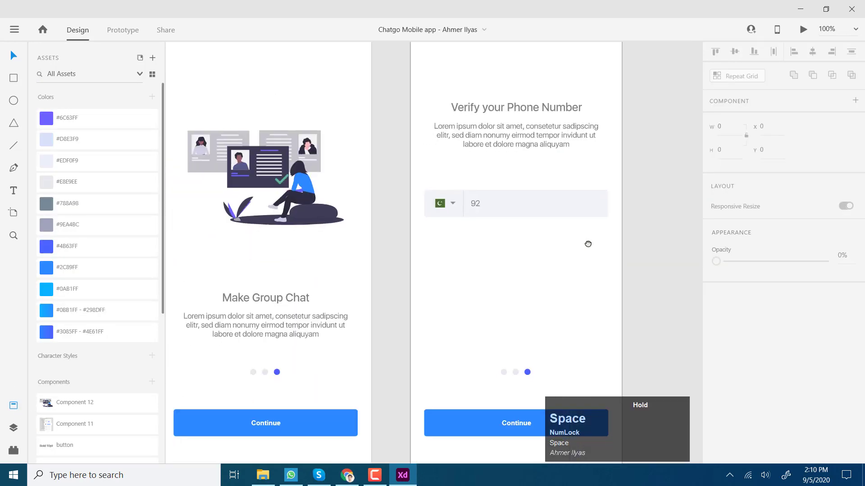
Step: Place a copy of the 92 text to its right and change it to a sample phone number
left_click_drag(588, 244, 532, 256)
left_click(421, 223)
left_click_drag(424, 215, 450, 218)
double_click(449, 216)
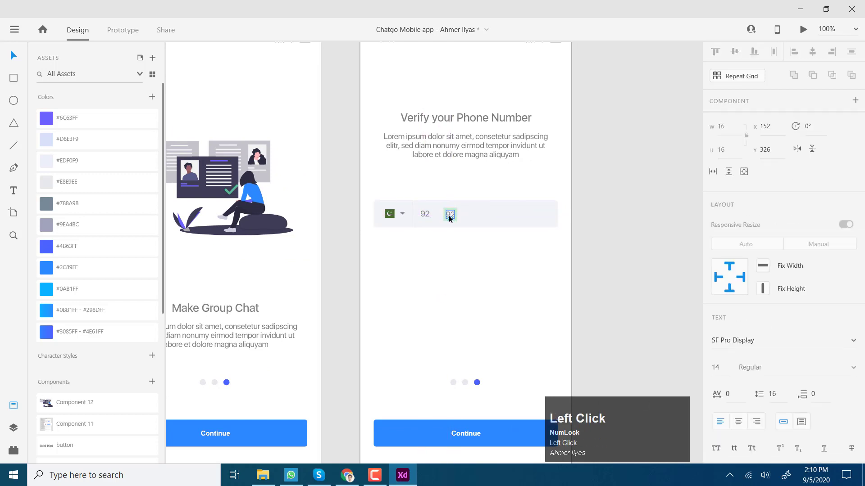
double_click(450, 216)
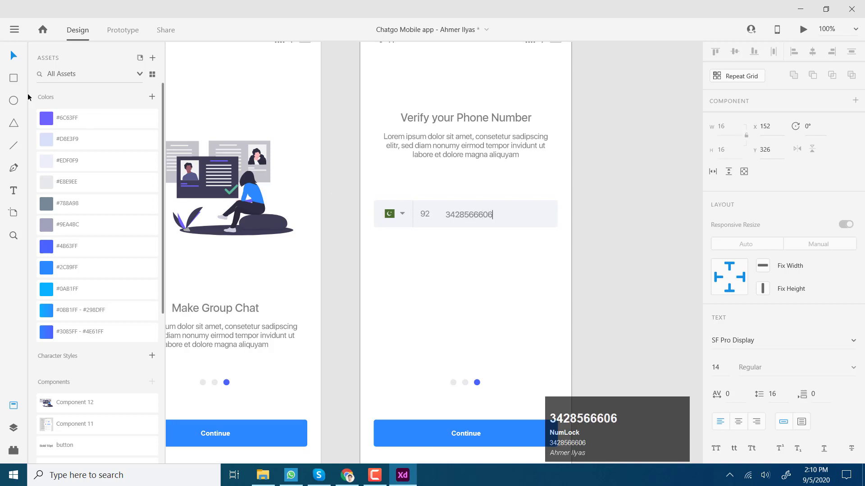
left_click(89, 87)
Step: Prefix the country code with a plus so it reads +92
left_click(632, 255)
key("z")
left_click(477, 232)
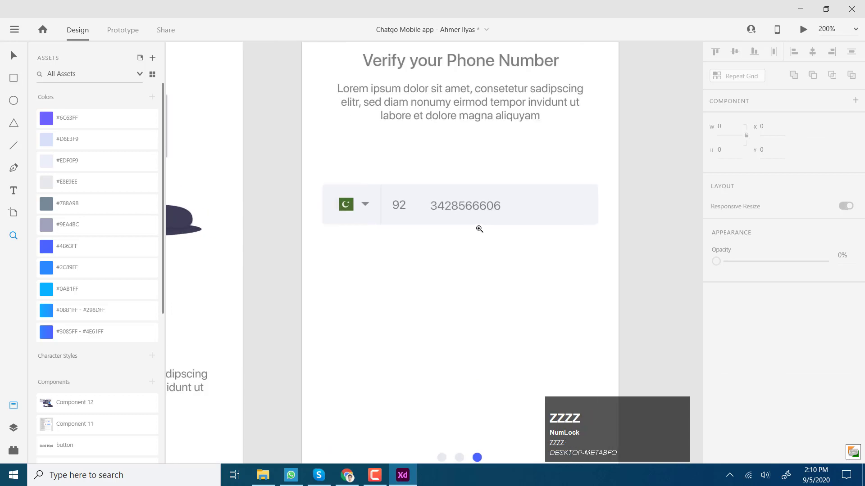
key("v")
left_click(463, 199)
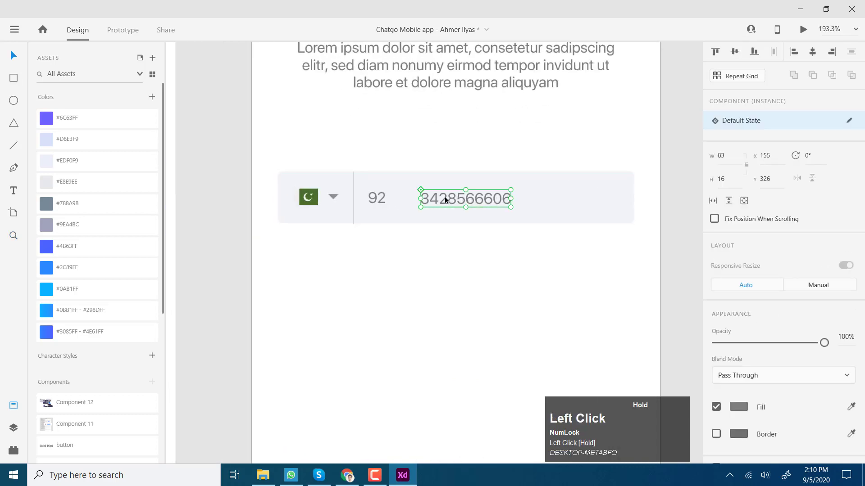
left_click(380, 198)
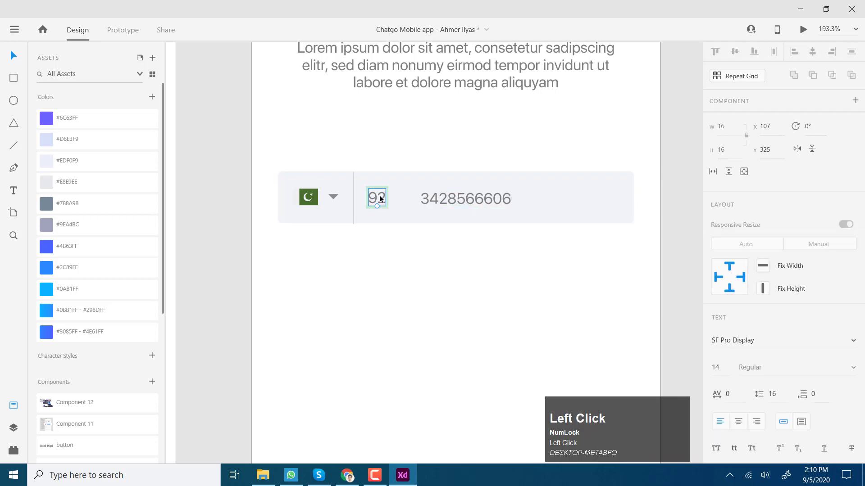
double_click(380, 198)
left_click(371, 199)
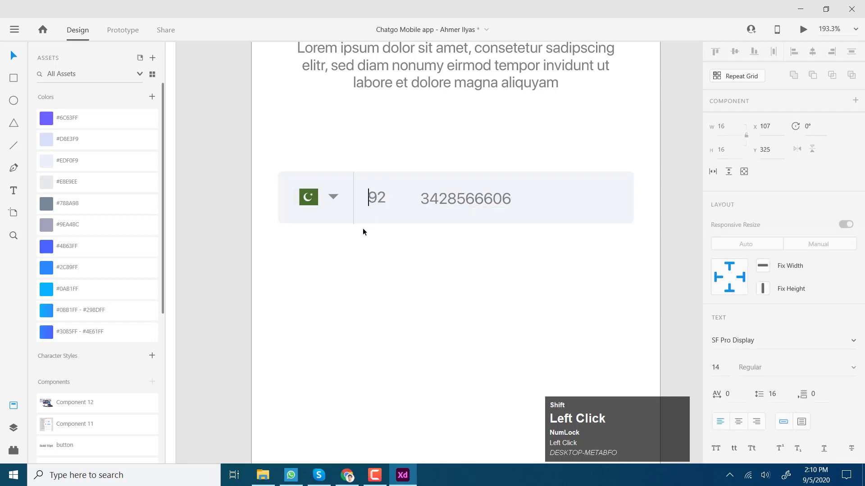
type("+")
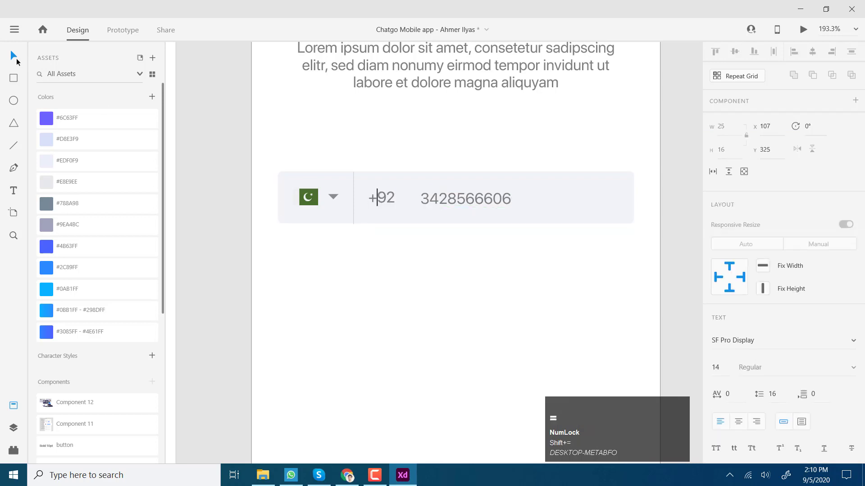
left_click(484, 262)
Step: Duplicate the country field row directly below the original
left_click(487, 201)
double_click(481, 199)
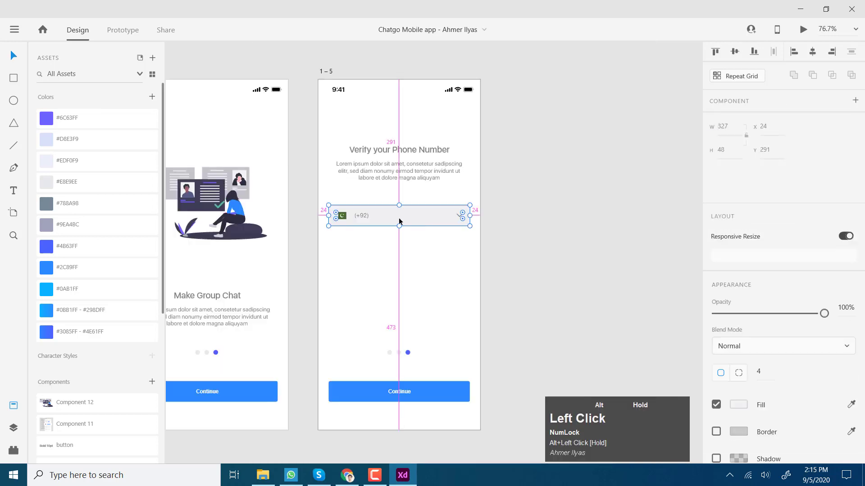
key("z")
left_click_drag(399, 221, 396, 245)
left_click(396, 245)
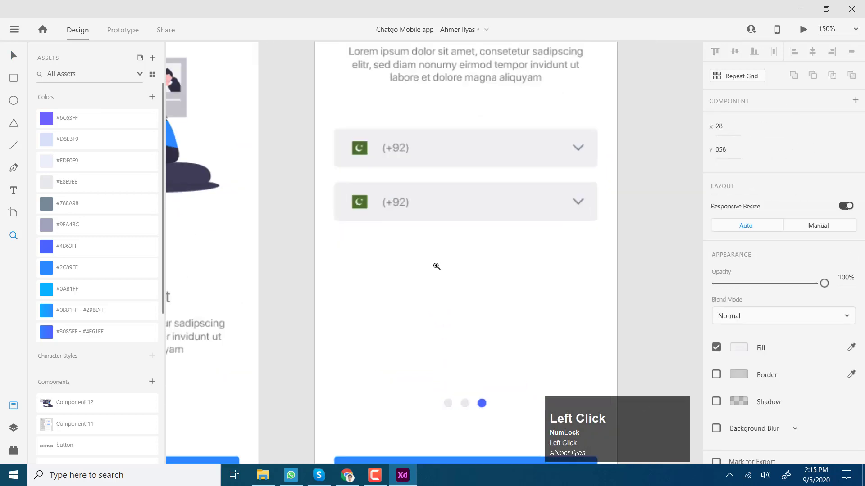
Step: In the lower row, delete the chevron and flag and replace (+92) with the sample phone number
left_click(343, 240)
left_click(633, 175)
key("Delete")
left_click(395, 177)
key("Delete")
left_click(336, 176)
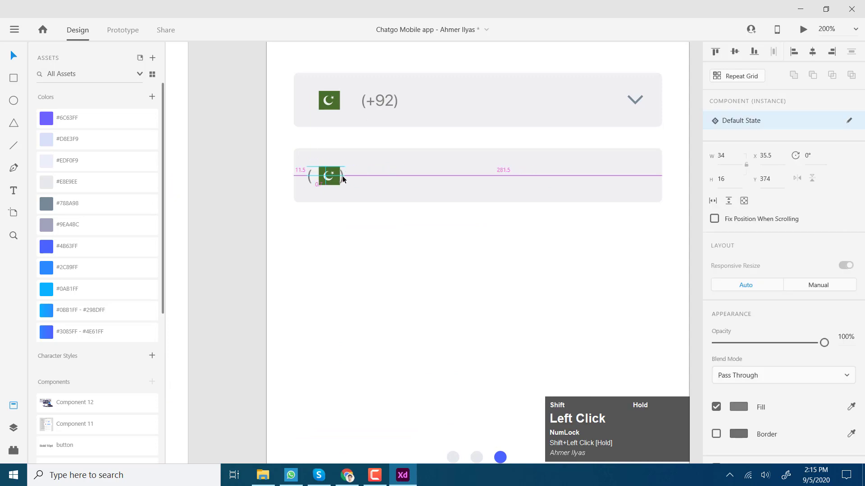
double_click(333, 176)
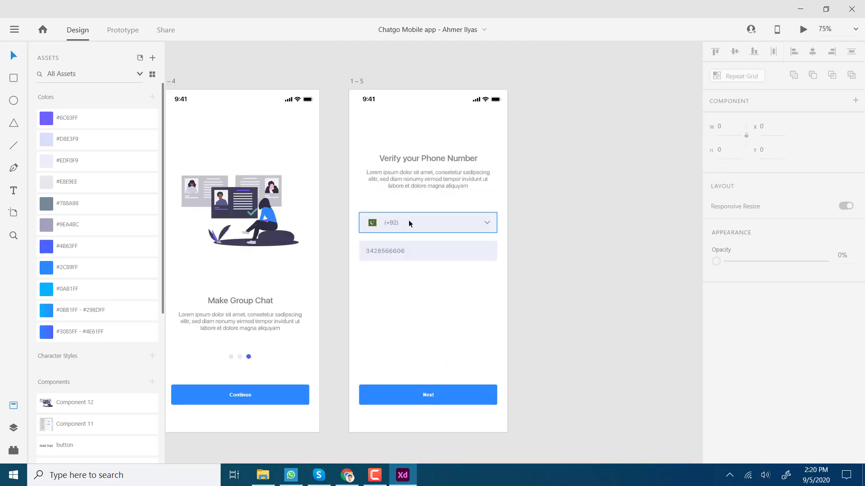
key("ctrl+1")
left_click_drag(452, 224, 452, 237)
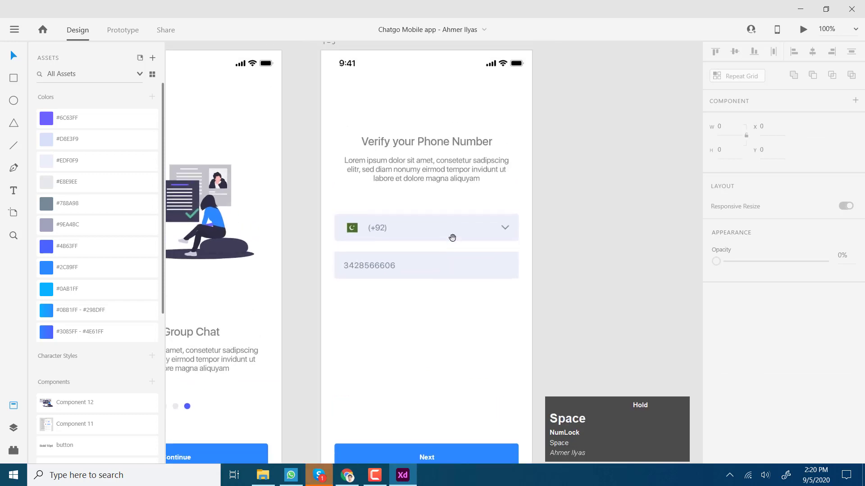
key("z")
left_click(519, 214, "alt")
left_click(391, 210)
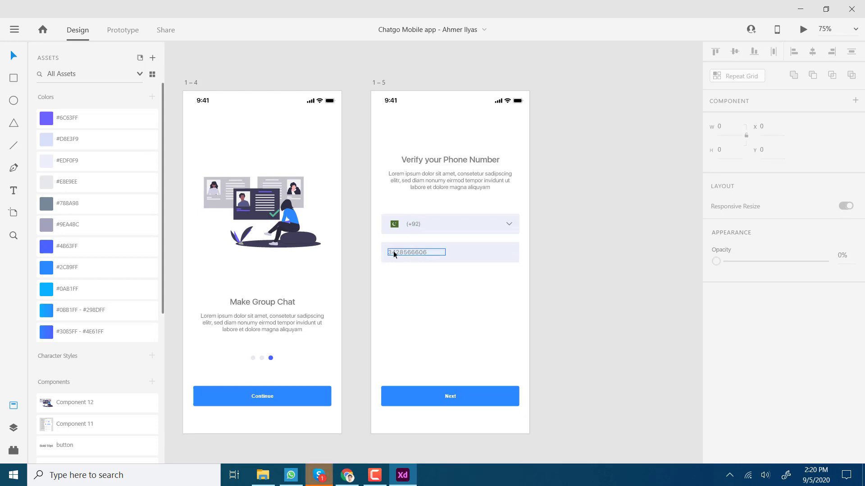
Step: Duplicate the 1 – 5 verification artboard to create 1 – 6
left_click(416, 75)
left_click(377, 84)
key("ctrl+d")
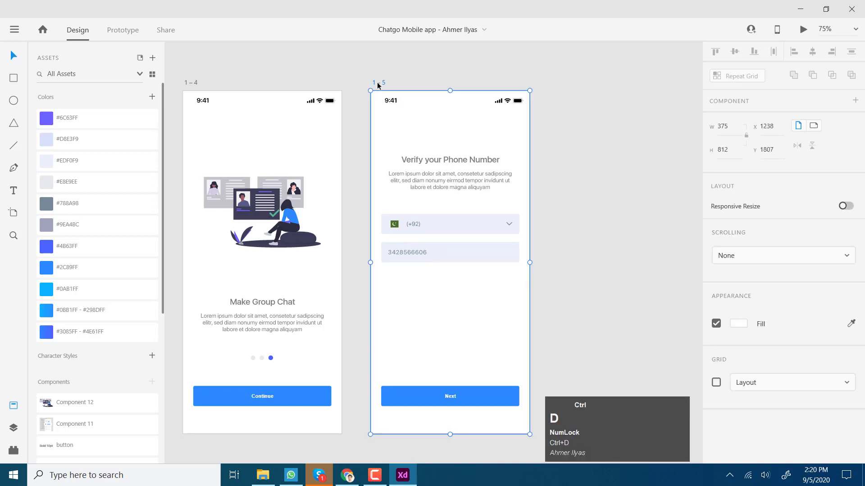
left_click(522, 166)
left_click_drag(269, 157, 378, 165)
Step: Change the 1 – 5 artboard's heading to 'Enter Your Number'
left_click(378, 165)
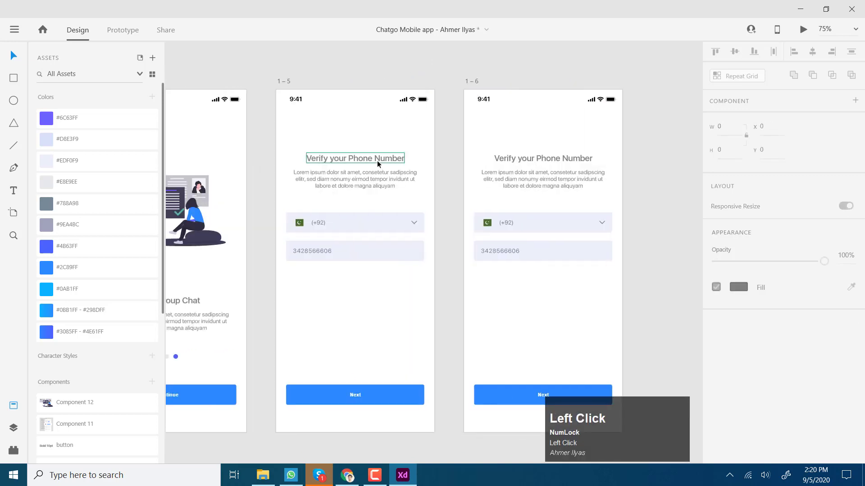
left_click(378, 165)
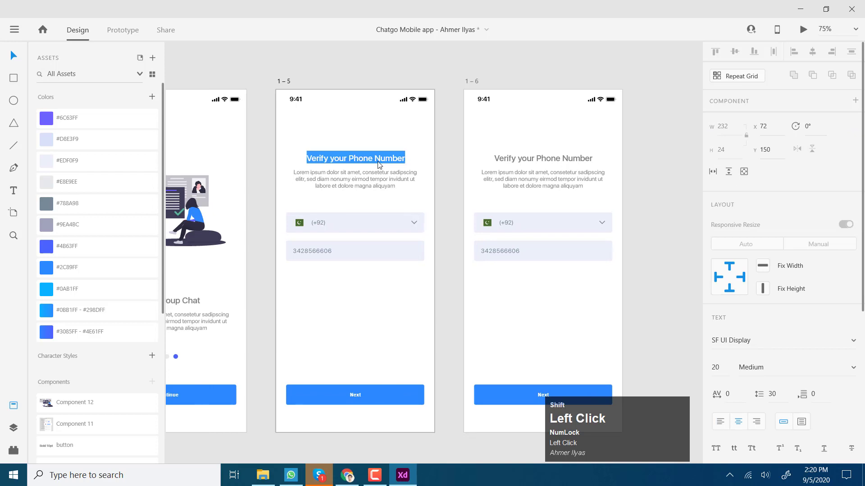
type("Enter Your Number")
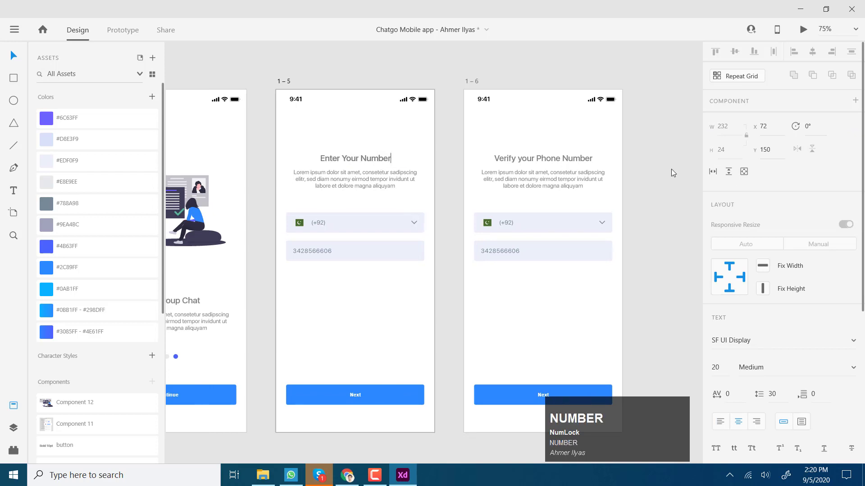
left_click(673, 173)
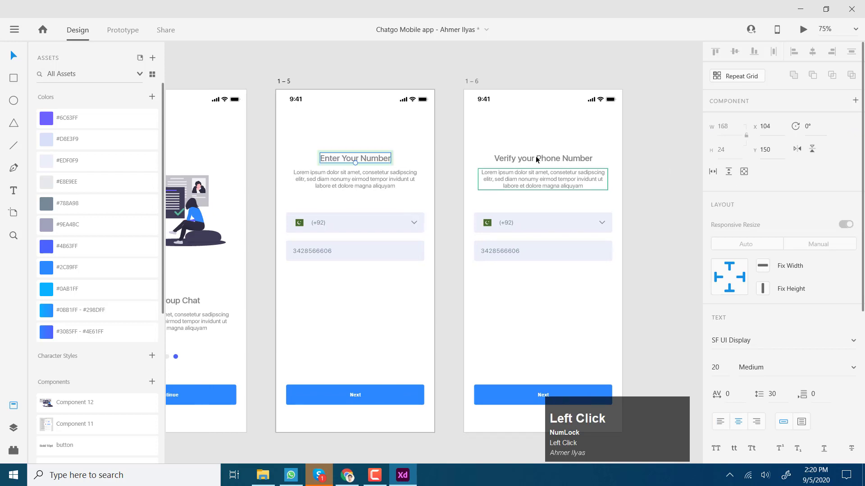
key("z")
scroll(541, 173, "down", 2)
left_click(514, 173)
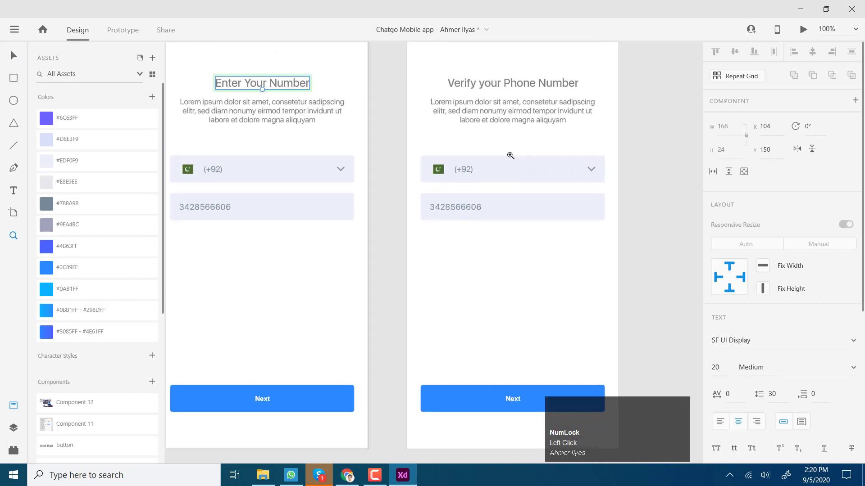
left_click(14, 55)
left_click(471, 206)
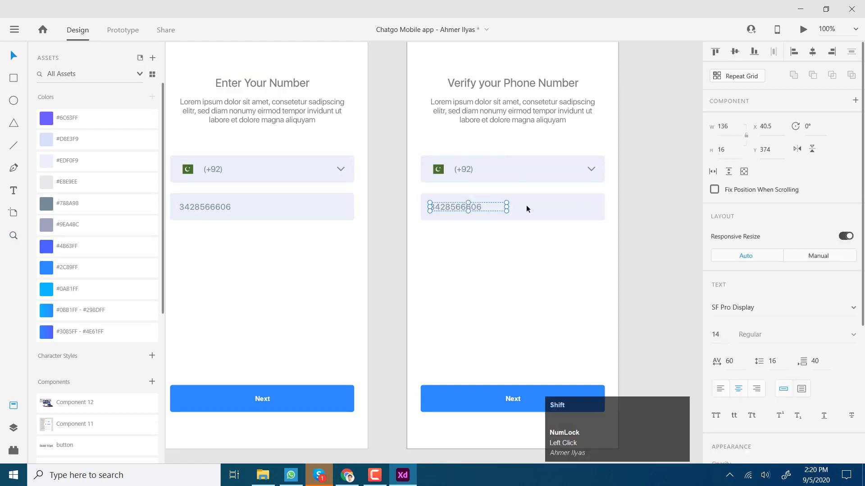
Step: Delete the phone number field and the flag from the right artboard's country field
left_click(527, 204, "shift")
key("Delete")
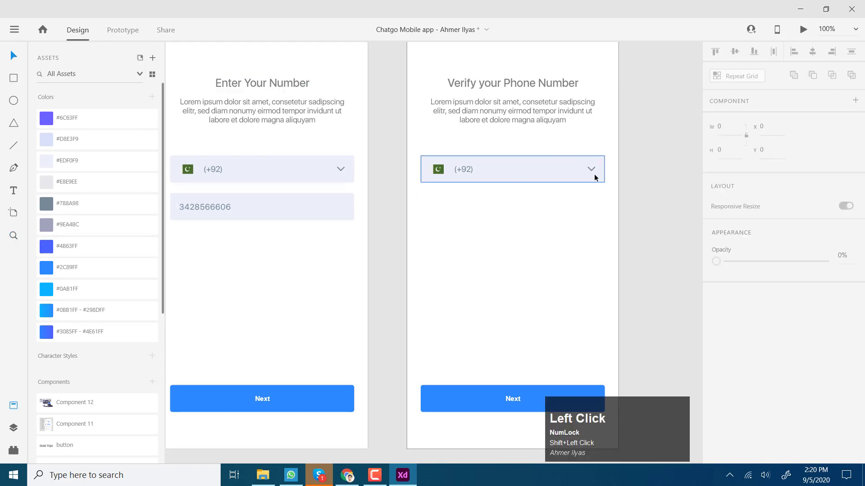
left_click(591, 169)
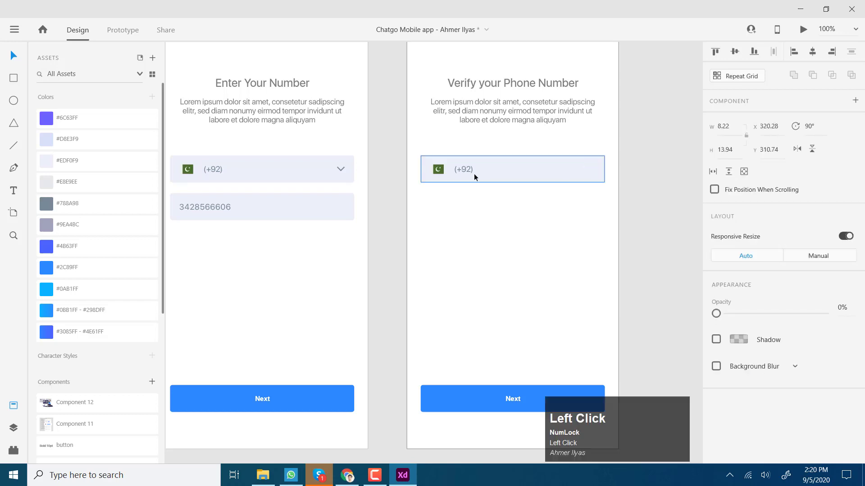
left_click(438, 169)
key("Delete")
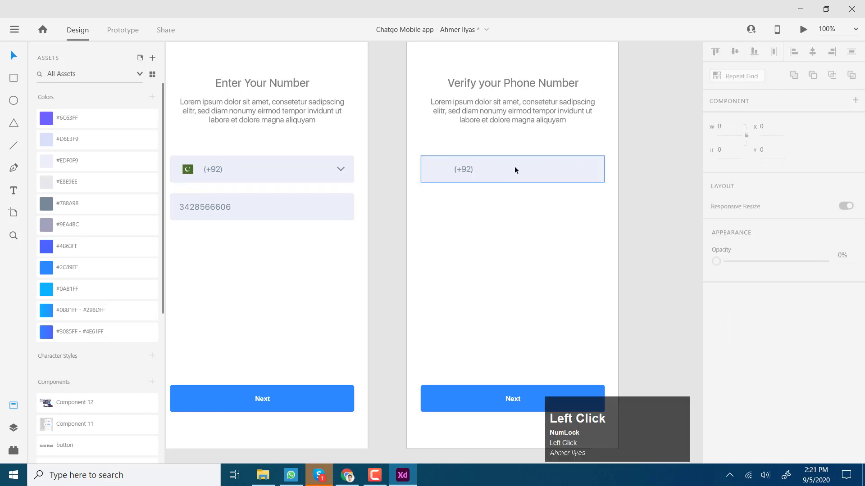
Step: Resize the country field's rectangle into a 48×56 code box
left_click(515, 168)
left_click_drag(605, 168, 448, 177)
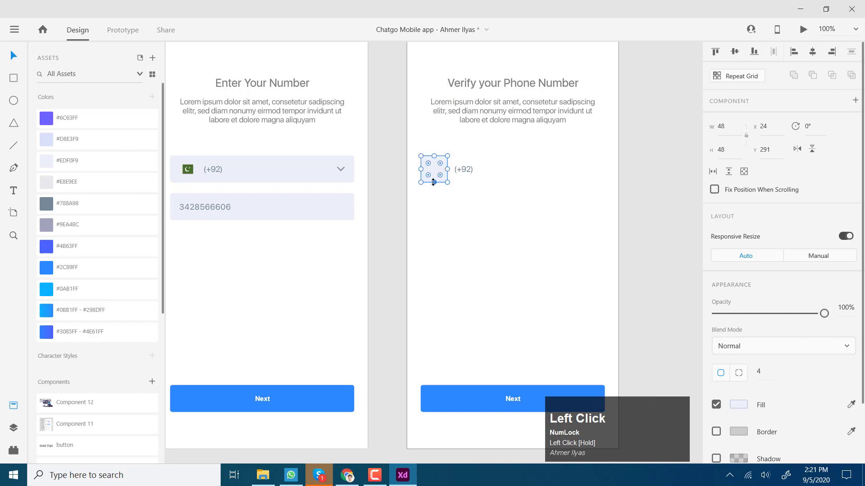
left_click(460, 198)
key("ctrl+1")
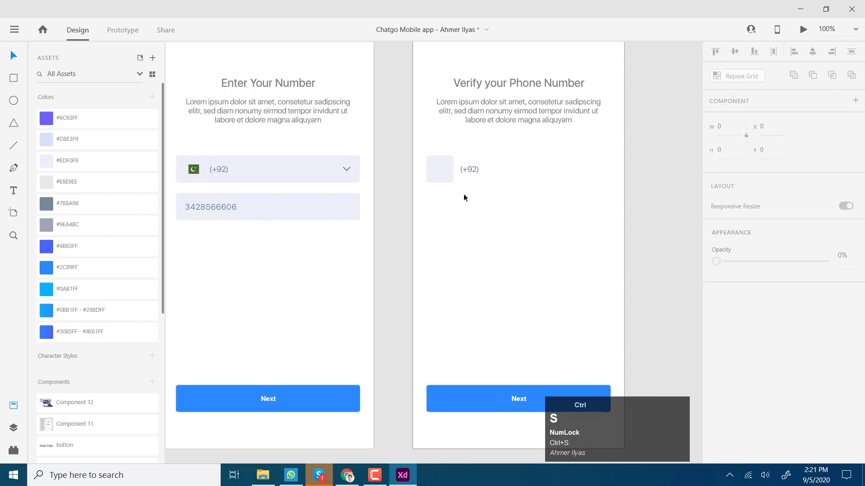
left_click(438, 176)
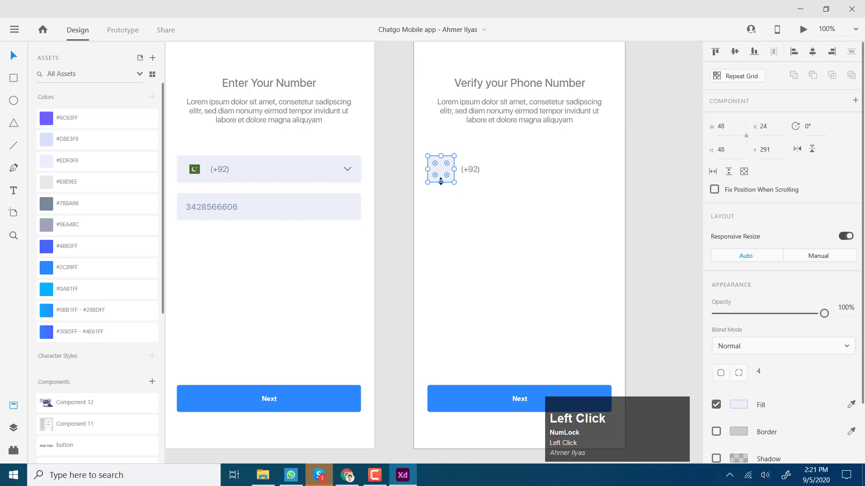
left_click_drag(440, 183, 440, 187)
Step: Change the (+92) text to a size-45 '0' and move it into the box
left_click(472, 171)
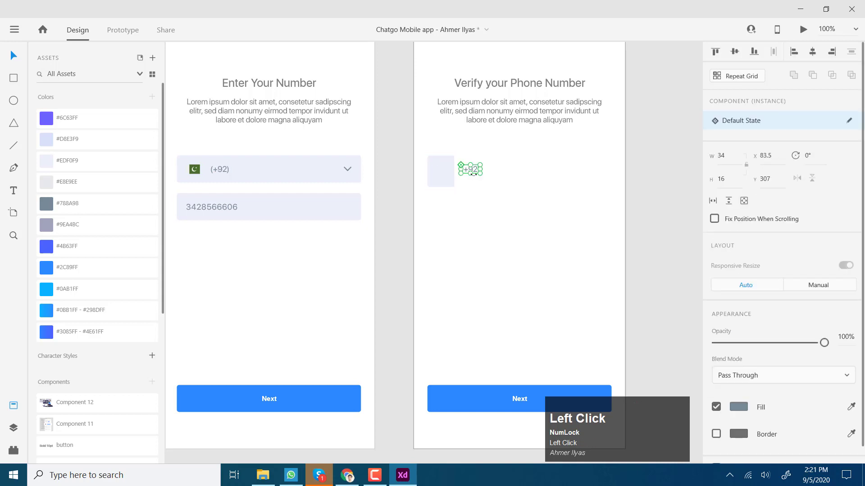
double_click(472, 171)
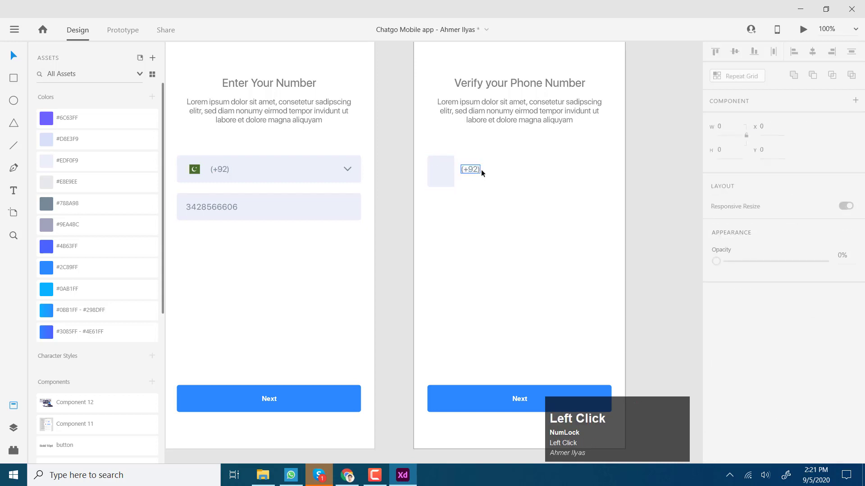
type("0")
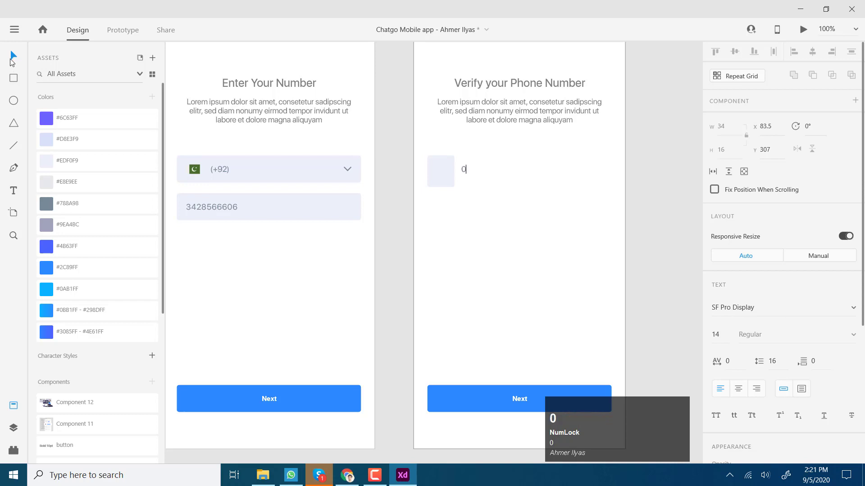
left_click(13, 59)
left_click_drag(463, 173, 464, 195)
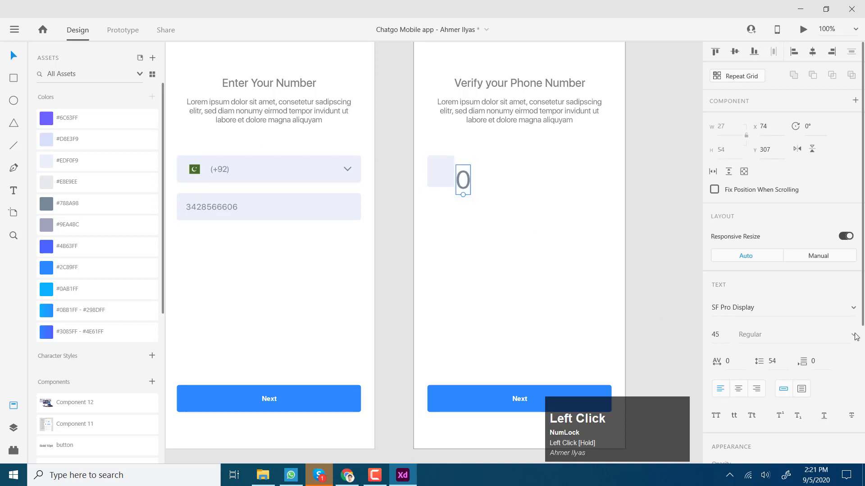
left_click(659, 198)
left_click_drag(463, 180, 441, 172)
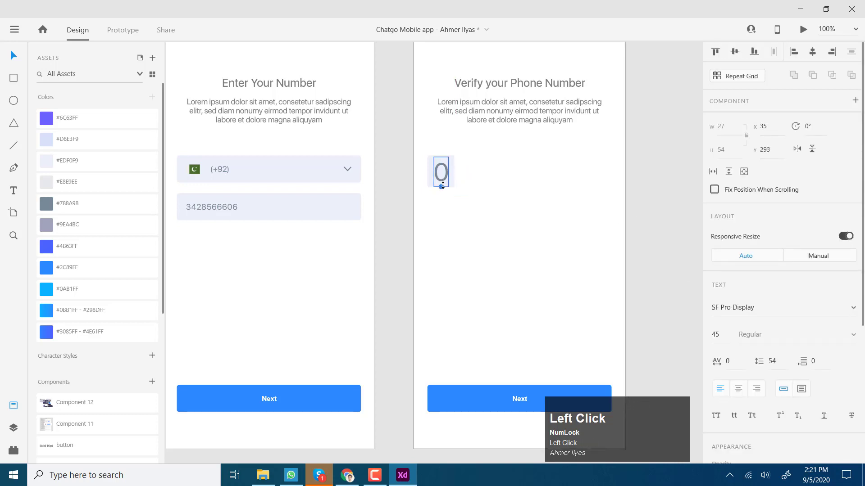
left_click(445, 218)
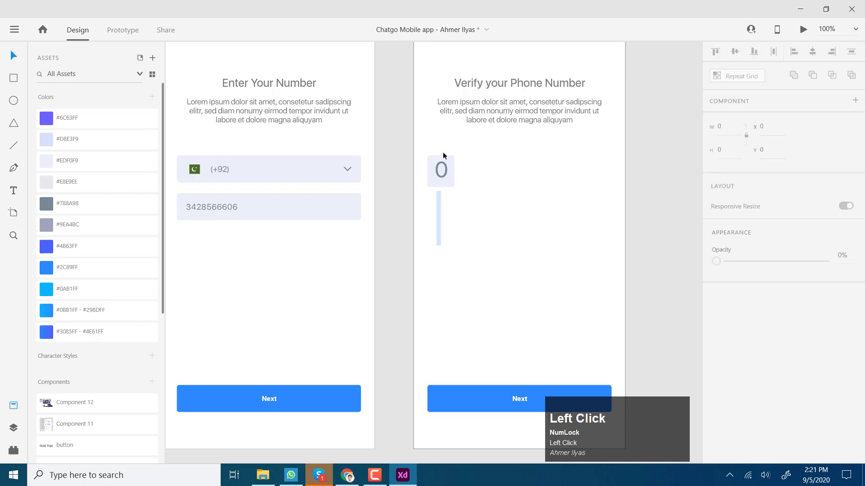
left_click(444, 158)
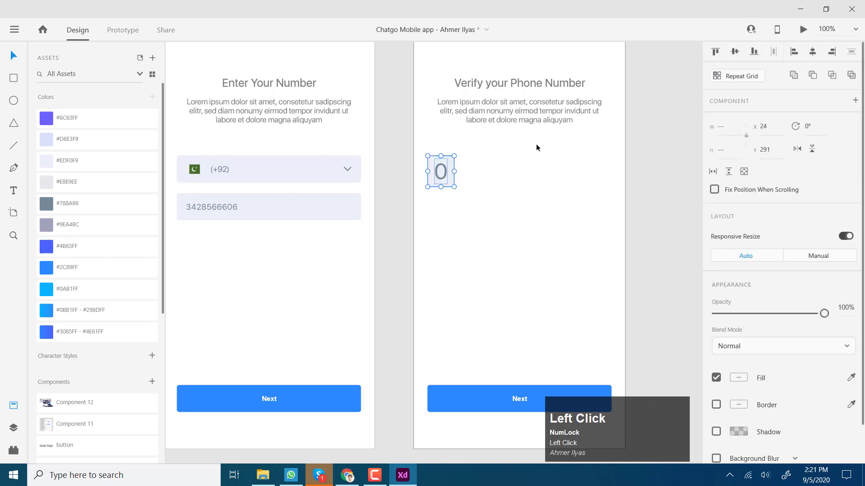
Step: Repeat the digit box into a row of four code boxes centred on the artboard
left_click_drag(440, 172, 584, 191)
left_click(741, 76)
left_click(735, 52)
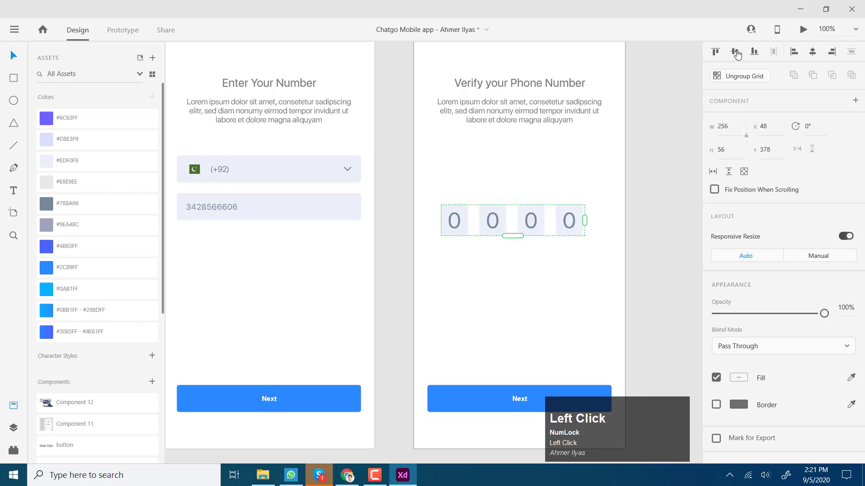
left_click(812, 52)
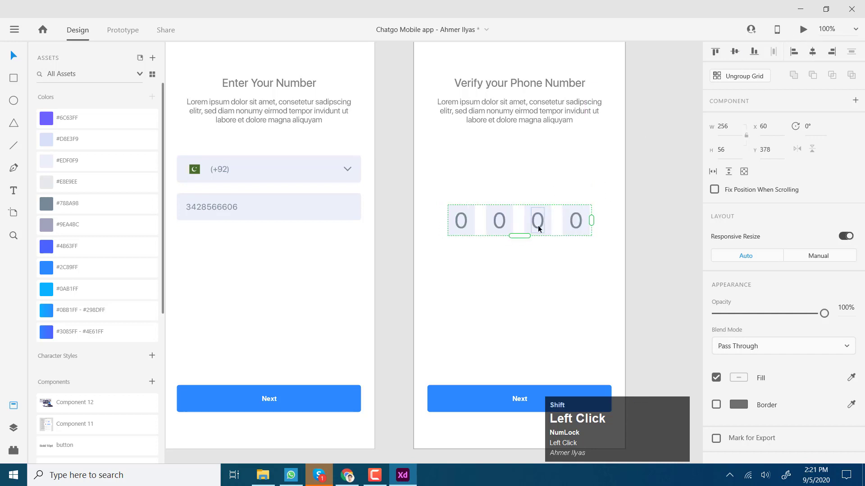
left_click_drag(538, 225, 539, 189)
left_click(651, 191)
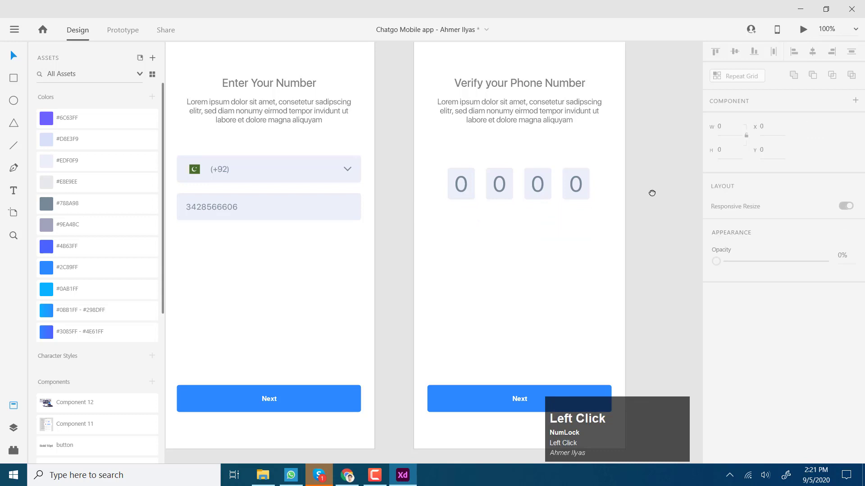
scroll(652, 193, "up", 1)
left_click(587, 201)
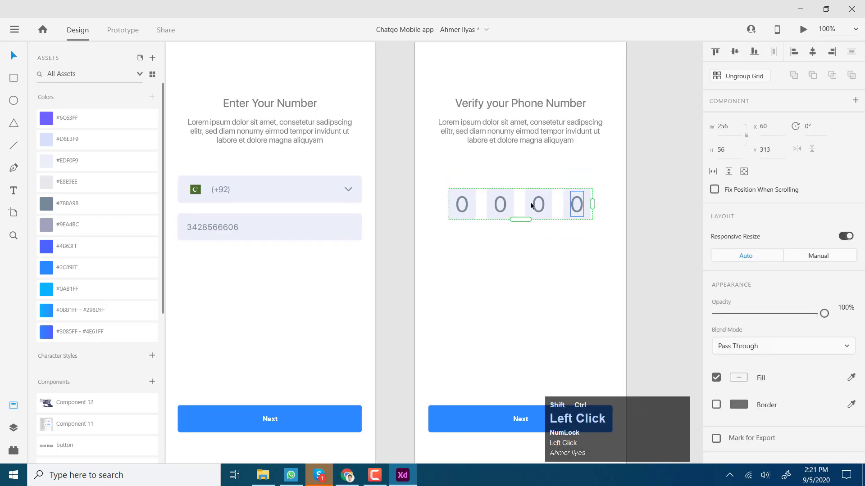
Step: Change the second, third and fourth digits to 6, 5 and 7
double_click(501, 203)
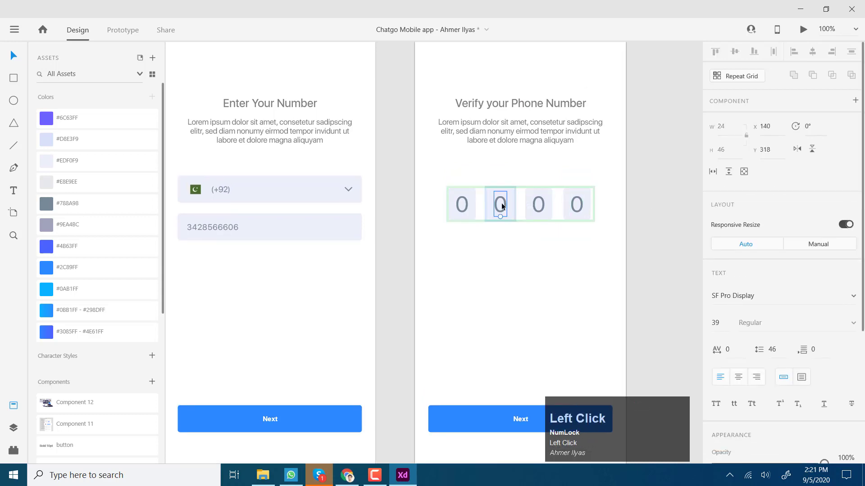
double_click(502, 203)
type("6")
left_click(540, 209)
left_click(540, 210)
type("5")
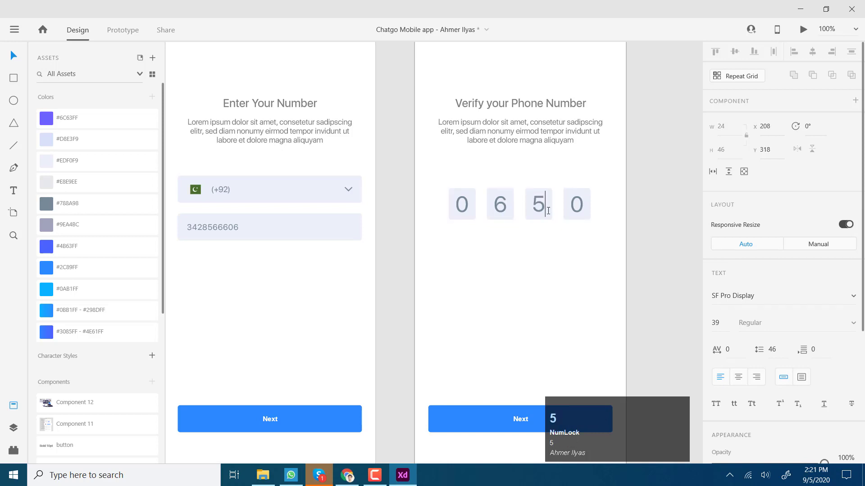
double_click(580, 206)
left_click(581, 206)
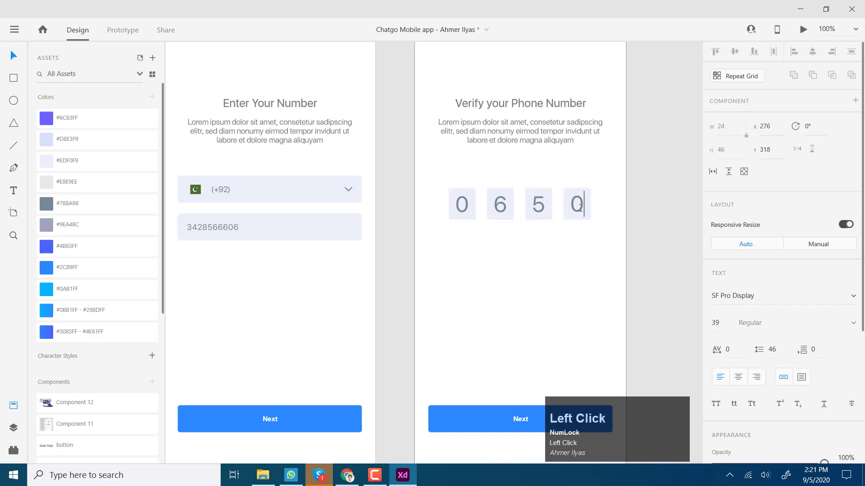
left_click_drag(580, 207, 571, 208)
type("7")
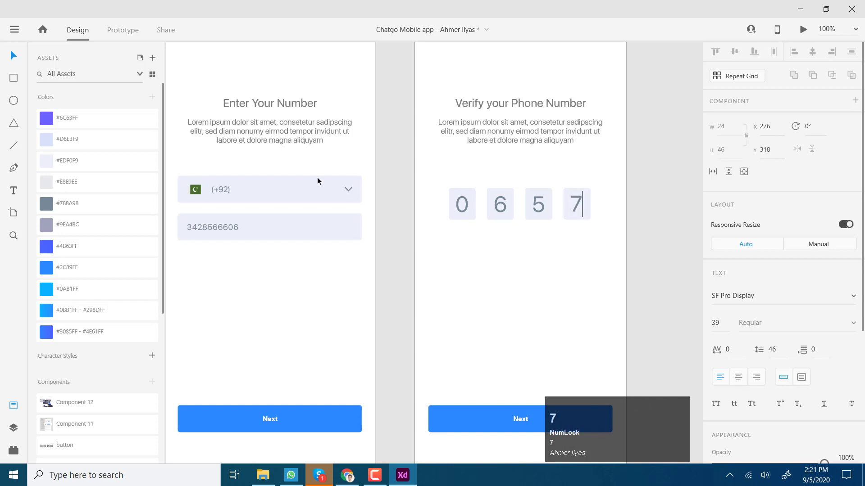
left_click(604, 217)
left_click(677, 220)
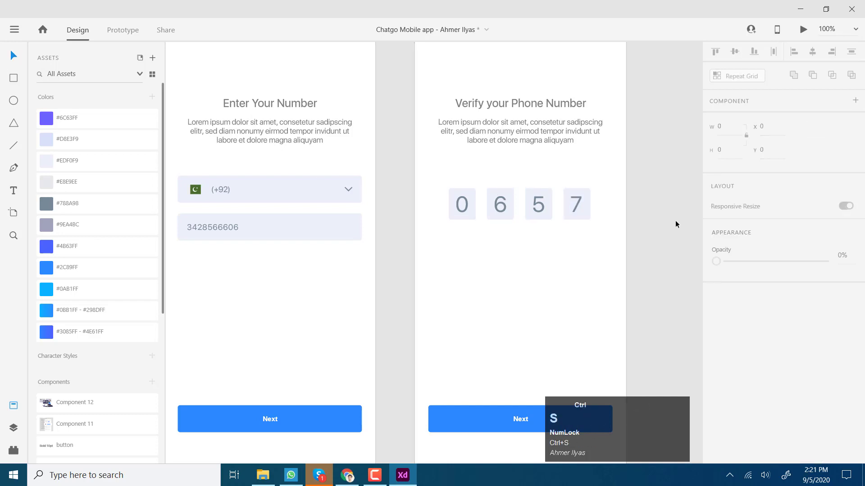
Step: Save the Chatgo Mobile app file with Ctrl+S
key("ctrl+s")
left_click_drag(658, 231, 652, 228)
left_click_drag(596, 262, 588, 241)
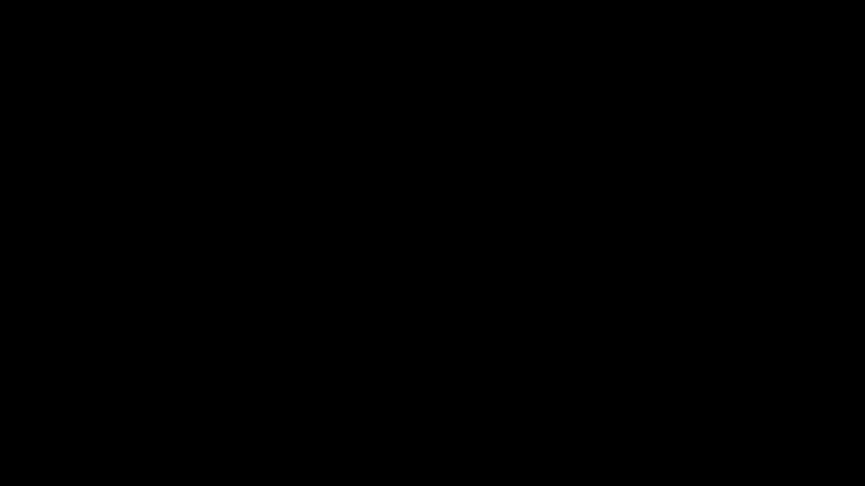